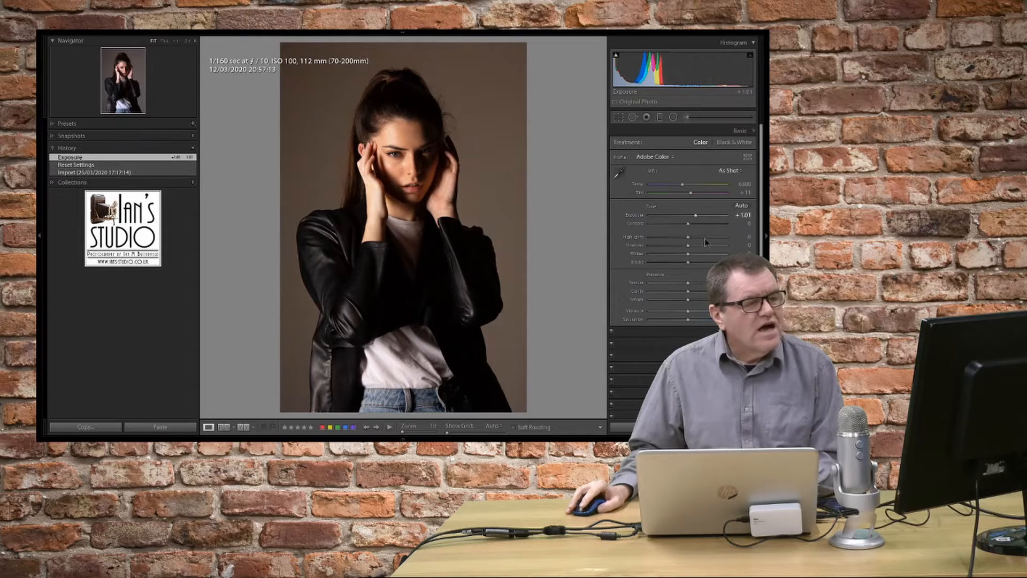
Step: Raise Shadows to +54 and set a custom white balance by sampling the grey background beside the model
left_click_drag(688, 247, 708, 248)
left_click(620, 173)
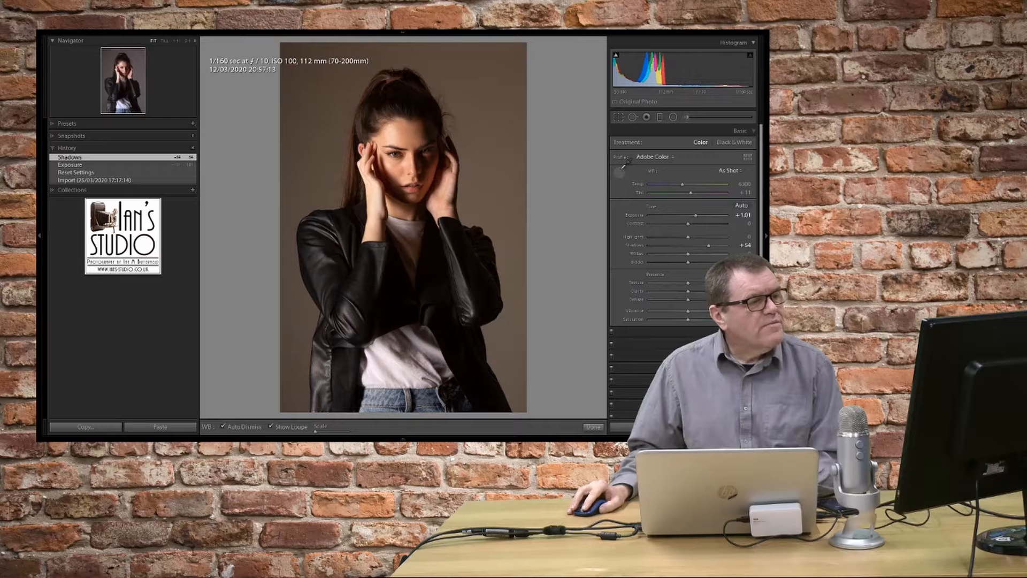
left_click(494, 130)
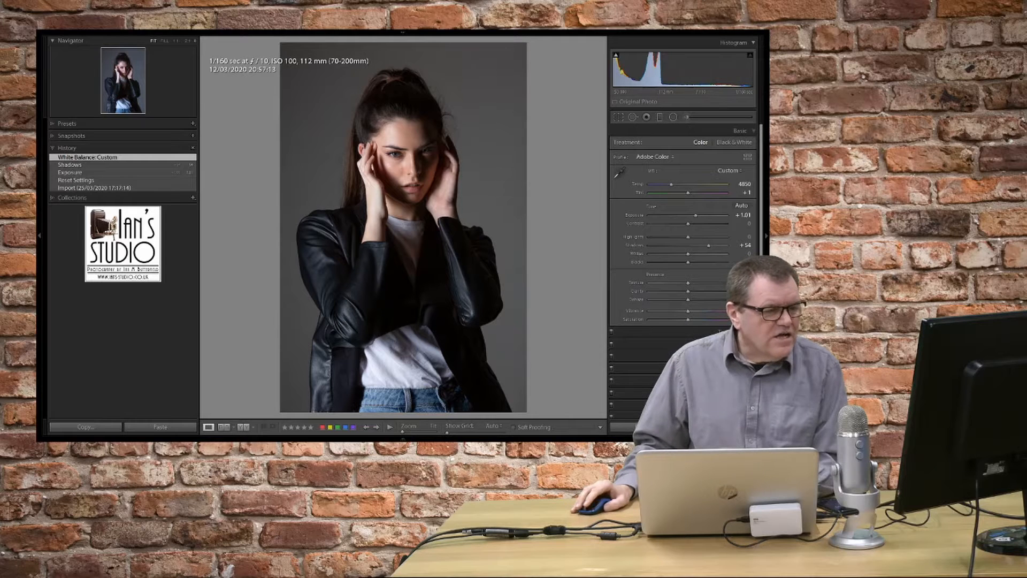
Step: Remove chromatic aberration and enable the lens profile corrections for the portrait
scroll(677, 229, "down", 10)
left_click(615, 178)
left_click(616, 187)
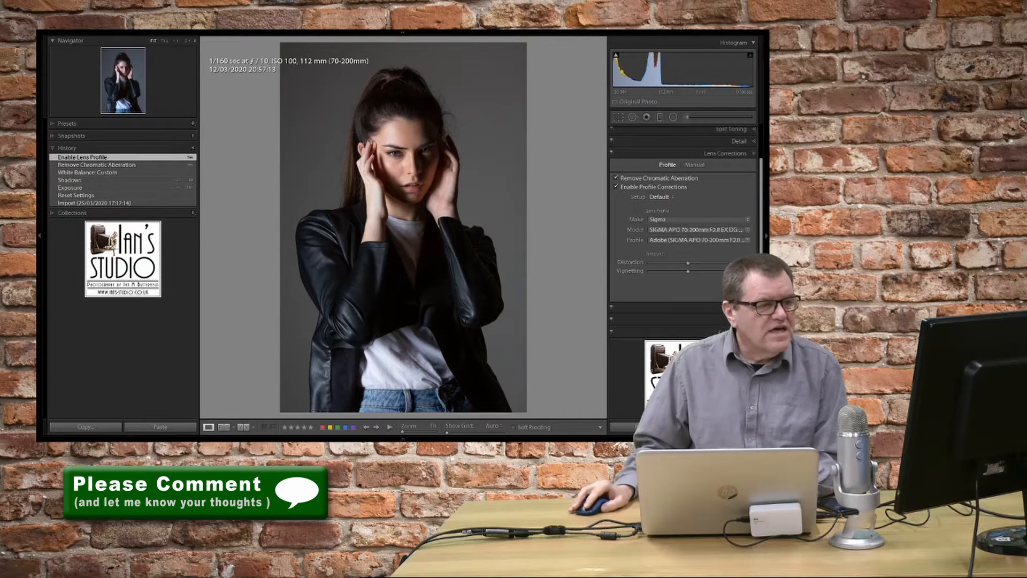
Step: Refine the basic tone and presence settings with Shadows +71, Blacks +54, Clarity +15 and Vibrance +5
scroll(700, 188, "up", 2)
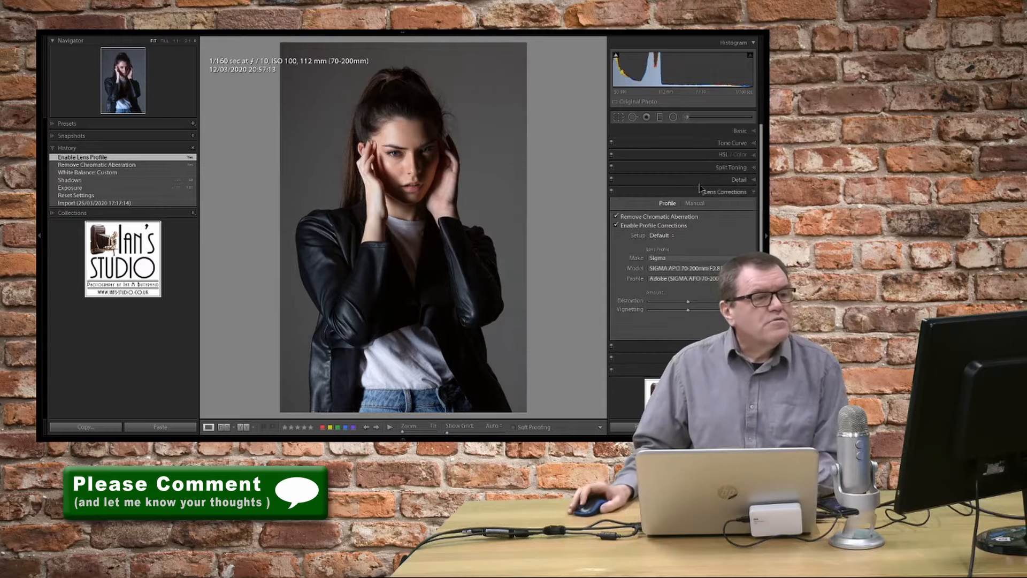
left_click(740, 130)
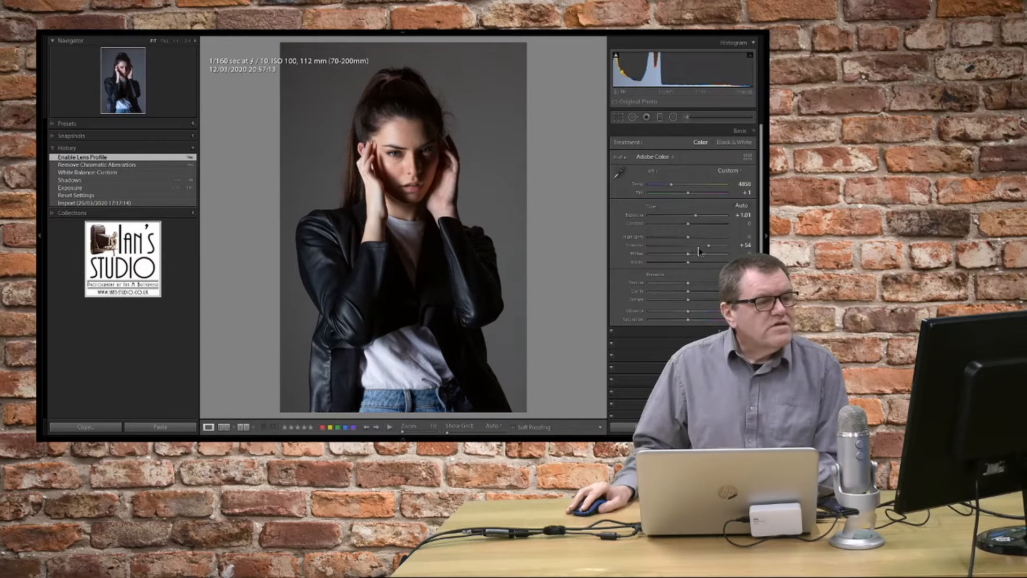
mouse_move(708, 246)
left_mouse_down()
mouse_move(718, 251)
mouse_move(690, 262)
mouse_move(709, 261)
left_mouse_up()
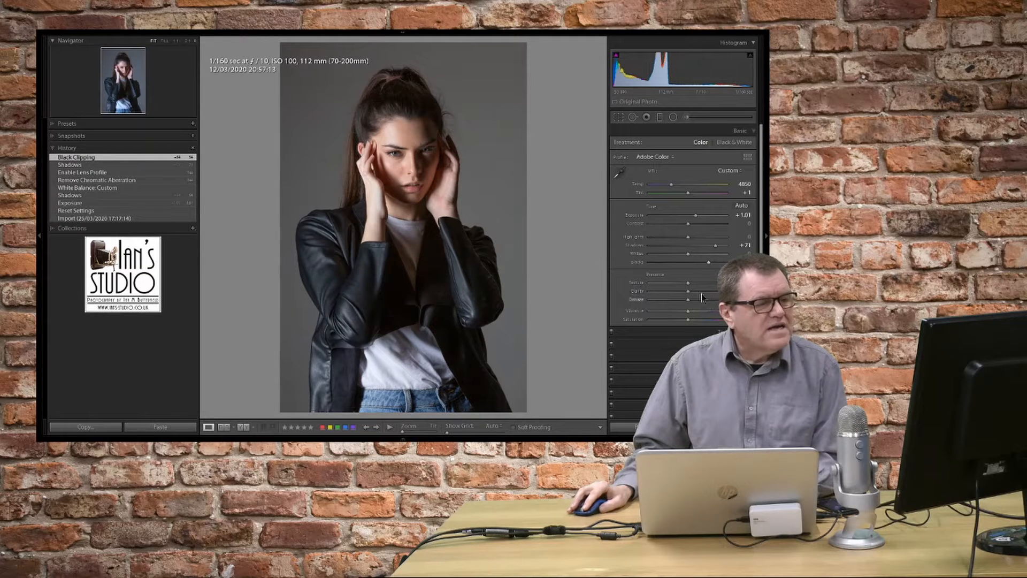
left_click(693, 292)
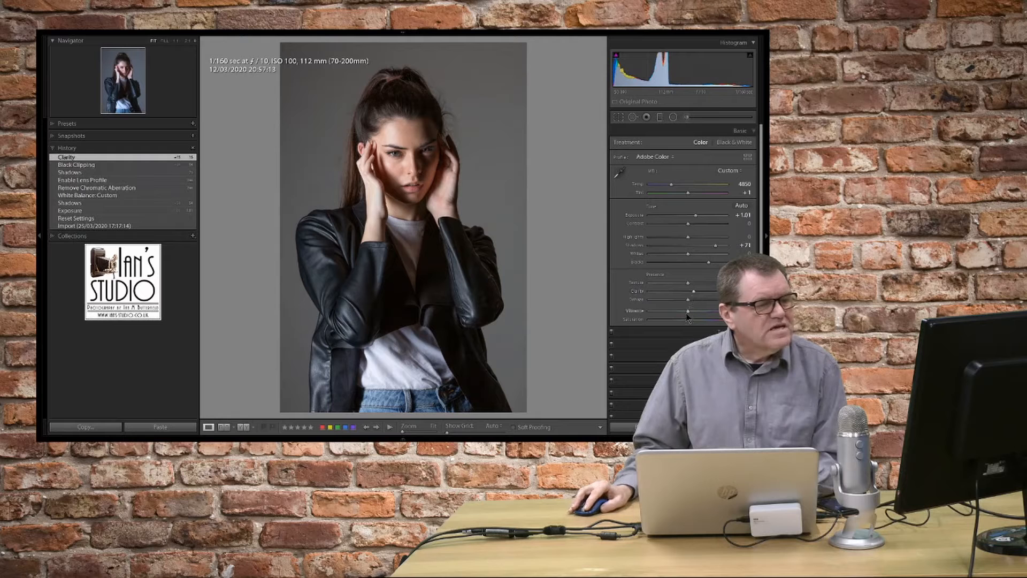
left_click(690, 311)
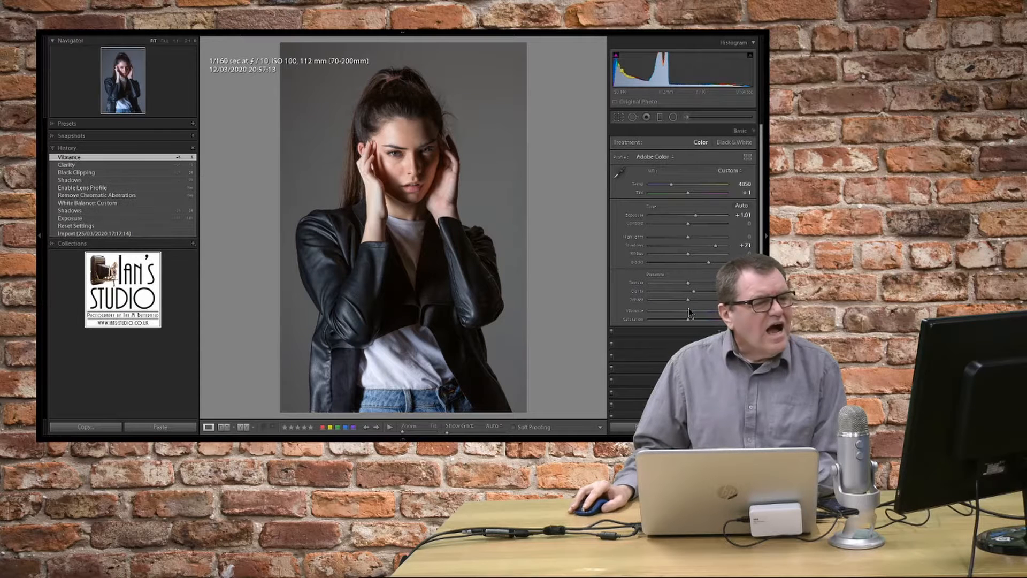
Step: Browse the creative profiles and convert the portrait to monochrome with the B&W 07 profile
left_click(748, 158)
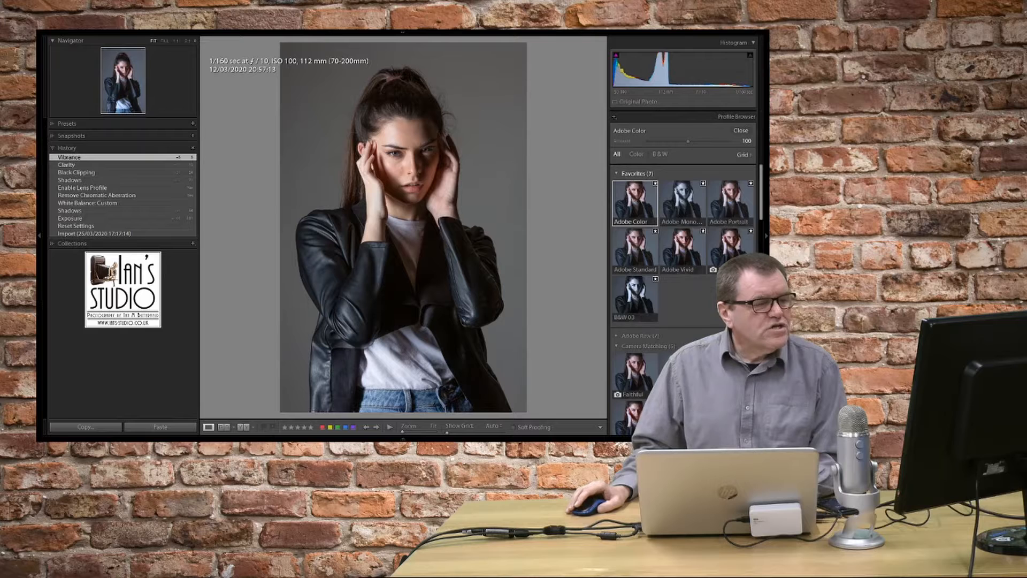
scroll(713, 309, "down", 6)
scroll(714, 309, "down", 10)
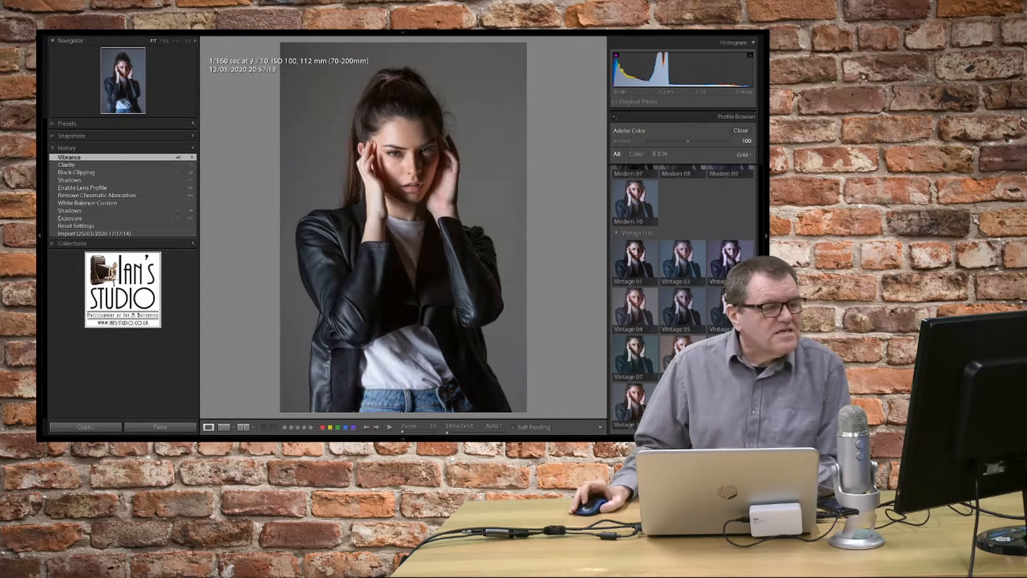
scroll(714, 309, "up", 5)
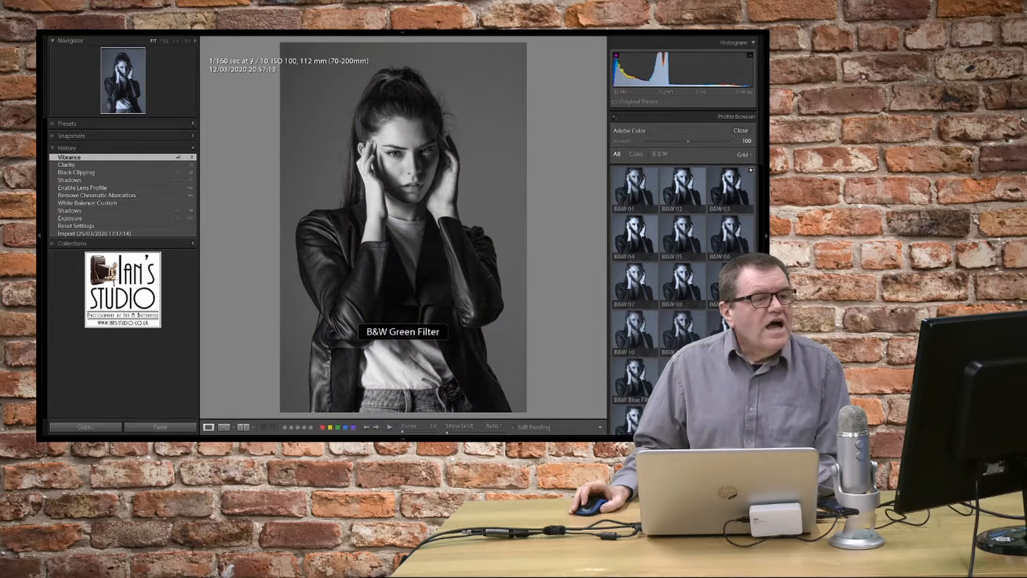
left_click(638, 289)
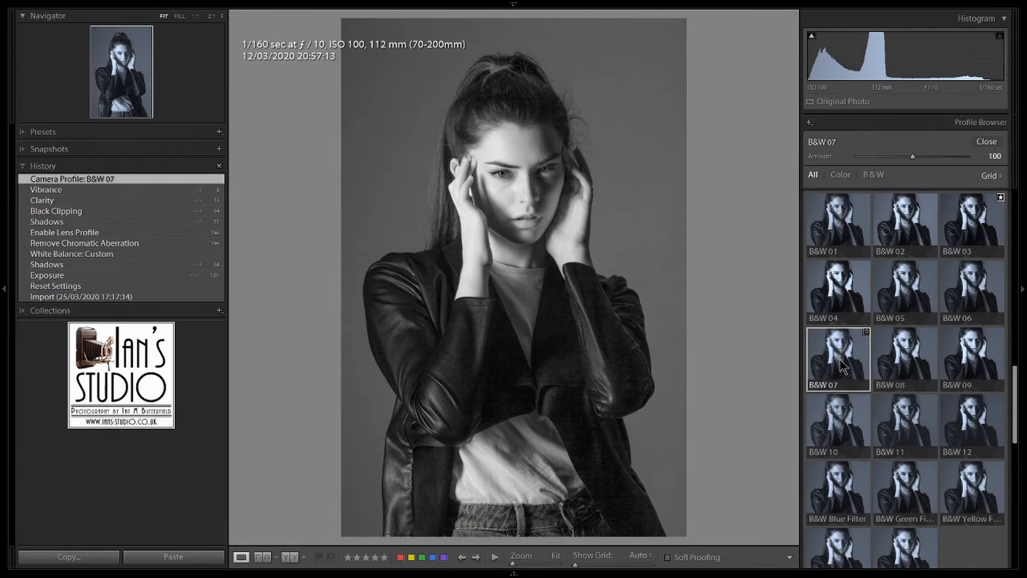
left_click(856, 371)
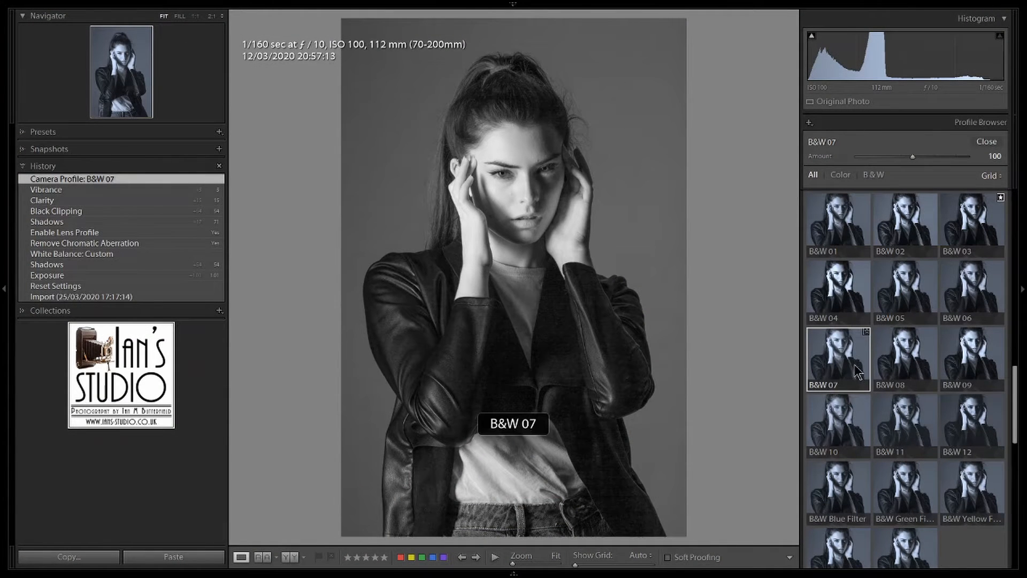
left_click(984, 141)
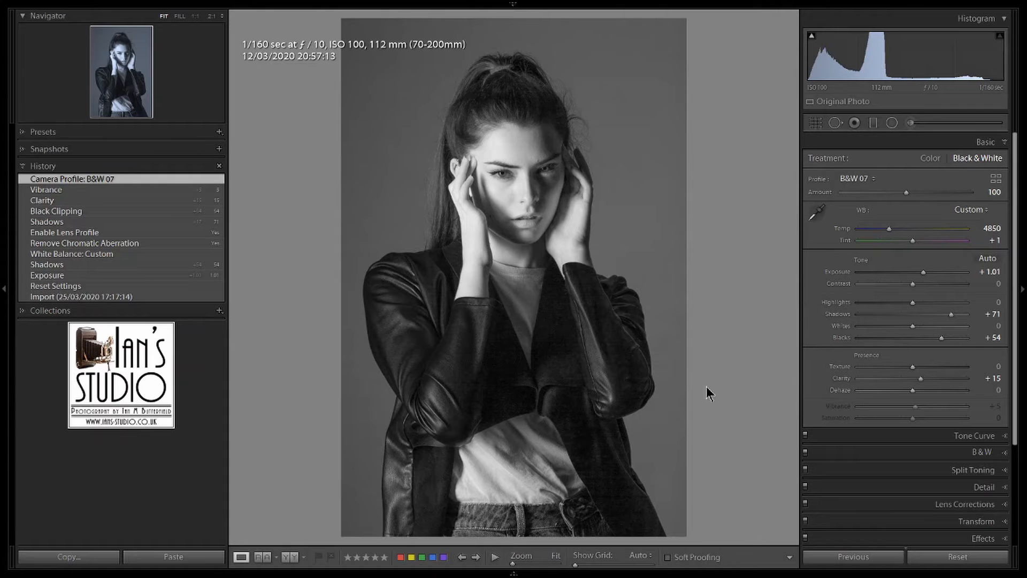
Step: Apply noise reduction with Luminance 38, luminance Contrast 6, Color 56 and color Smoothness 51, checking the face at 1:1
left_click(549, 355)
left_click(606, 346)
scroll(970, 504, "down", 1)
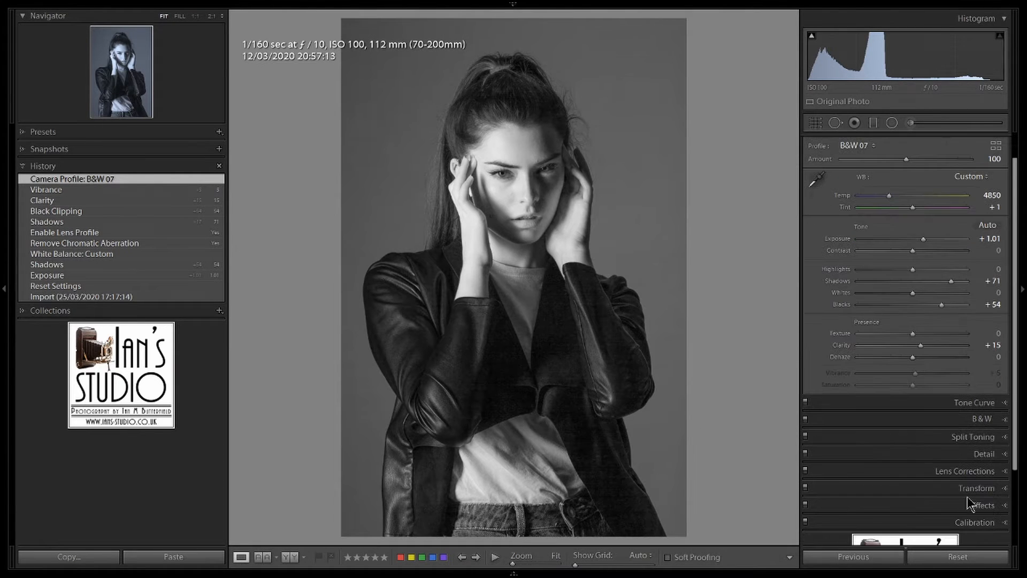
left_click(988, 455)
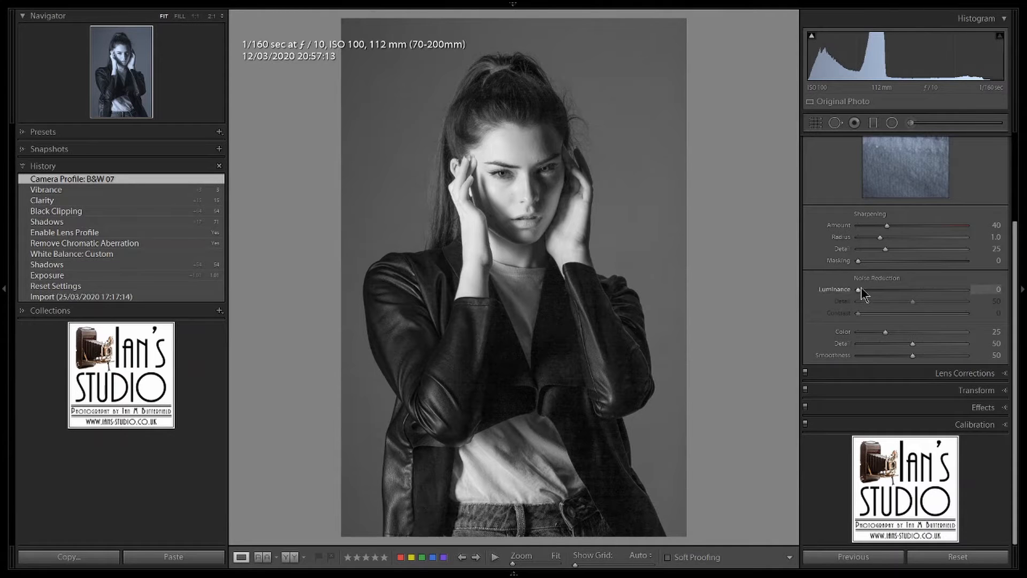
left_click_drag(884, 333, 923, 346)
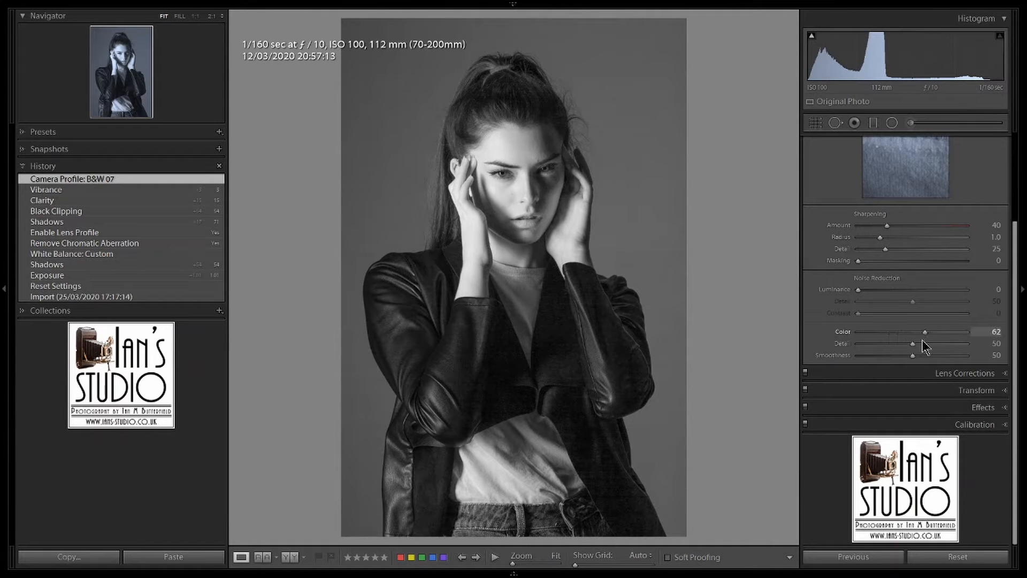
left_click_drag(859, 289, 903, 301)
left_click(548, 175)
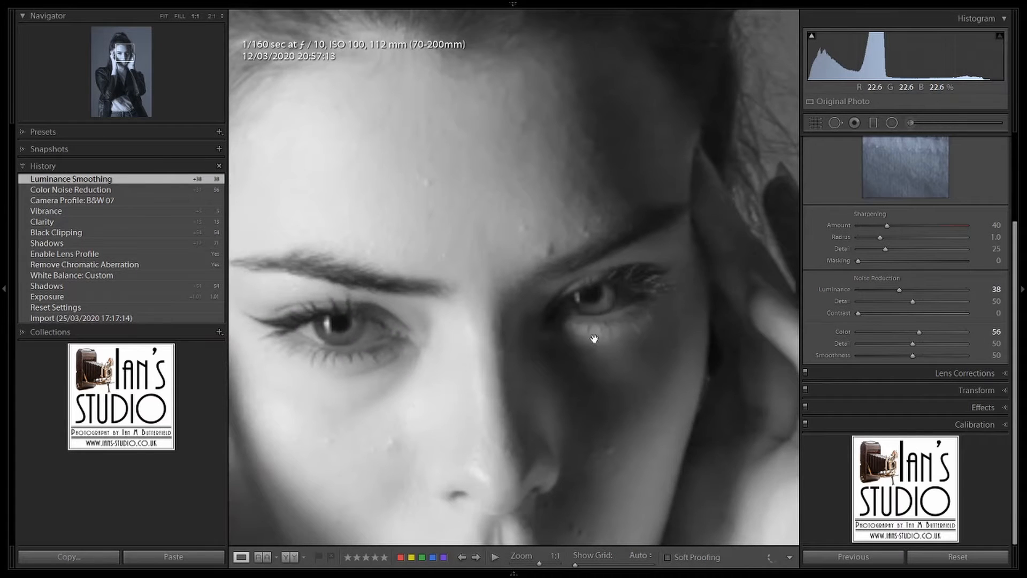
left_click(591, 344)
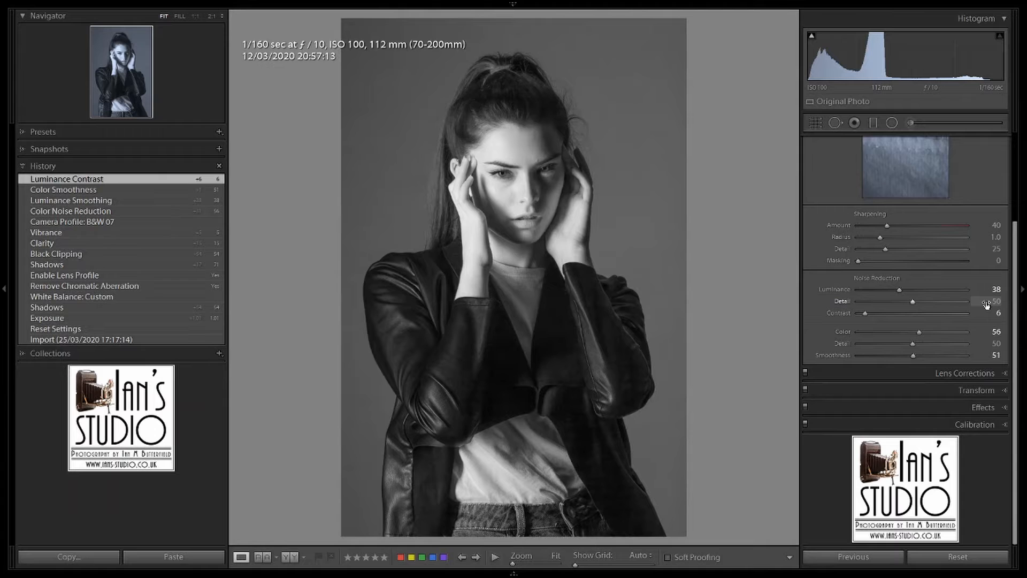
Step: Add a dark post-crop vignette with Amount -34 and Feather 64
left_click_drag(1007, 307, 1013, 193)
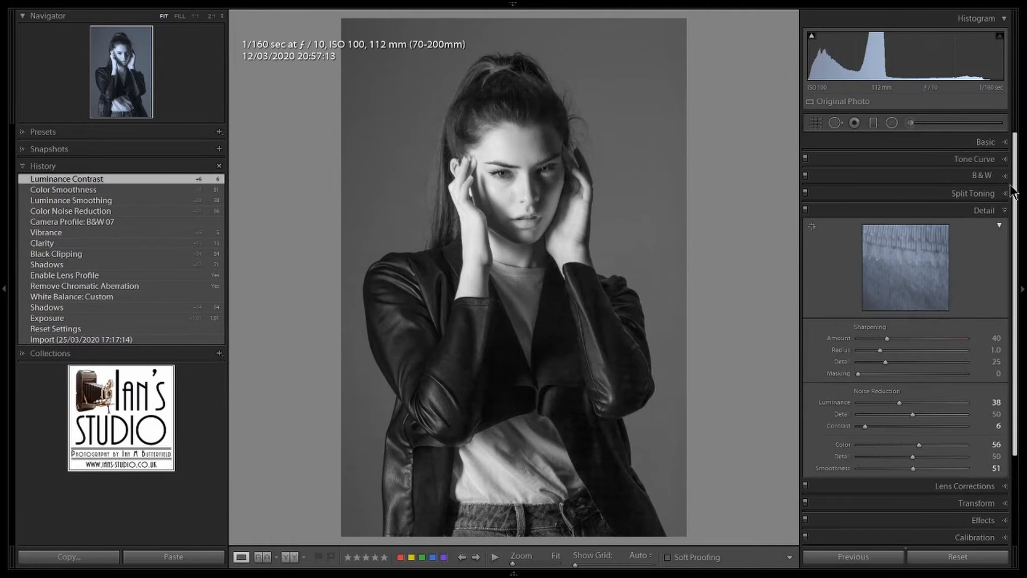
left_click(980, 142)
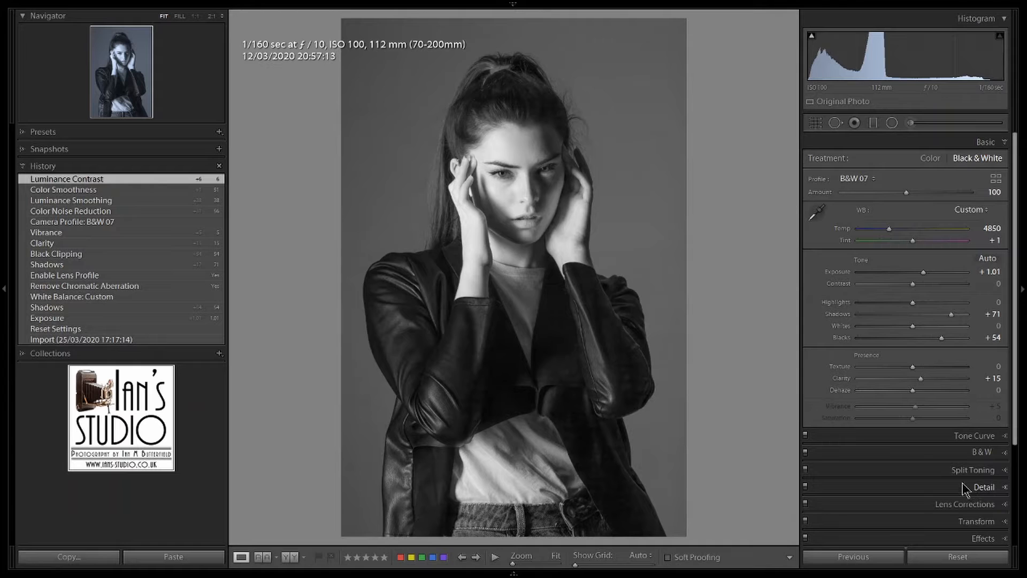
scroll(961, 487, "down", 2)
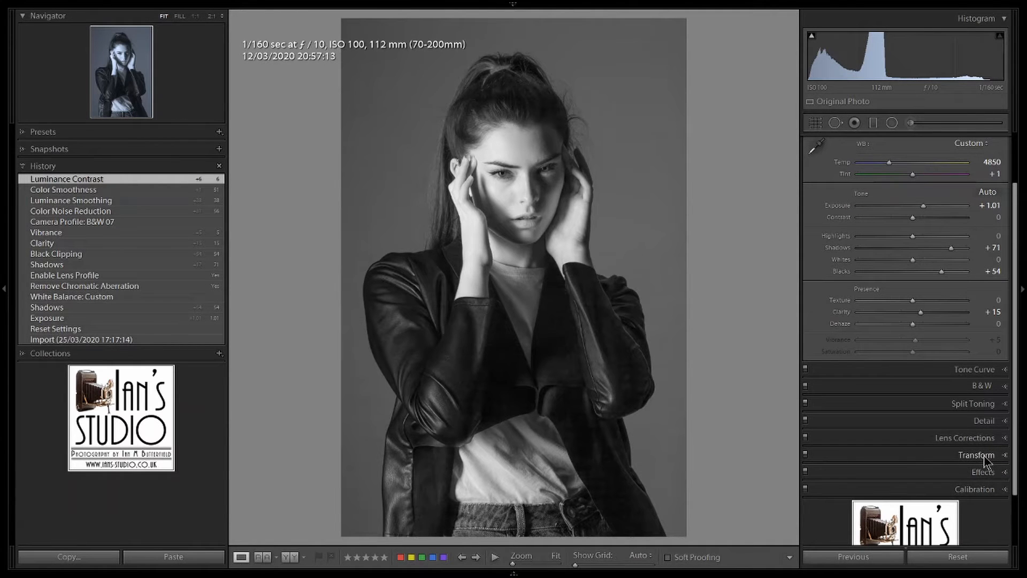
left_click(995, 422)
left_click(991, 413)
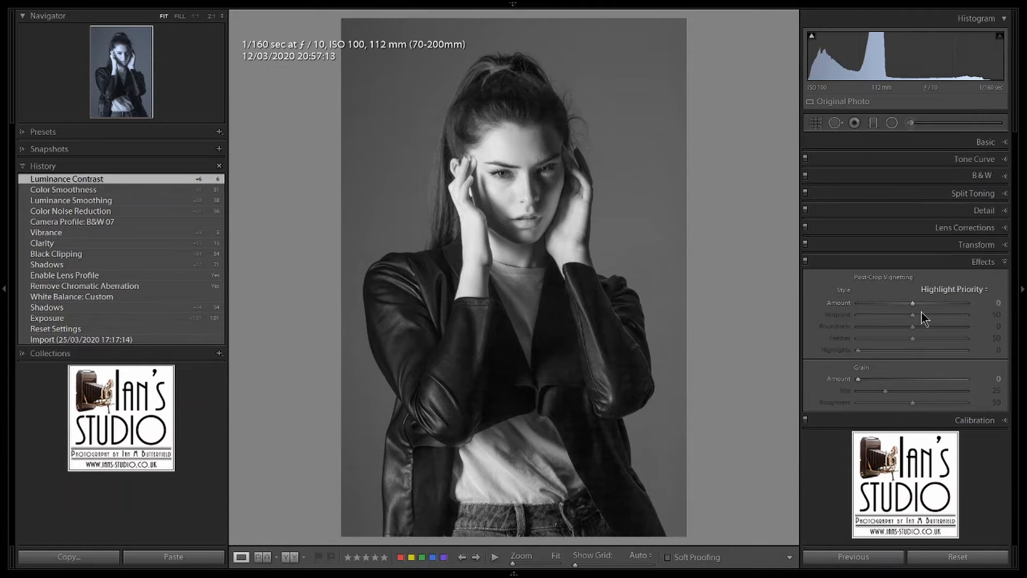
left_click_drag(913, 303, 895, 303)
left_click_drag(913, 340, 927, 340)
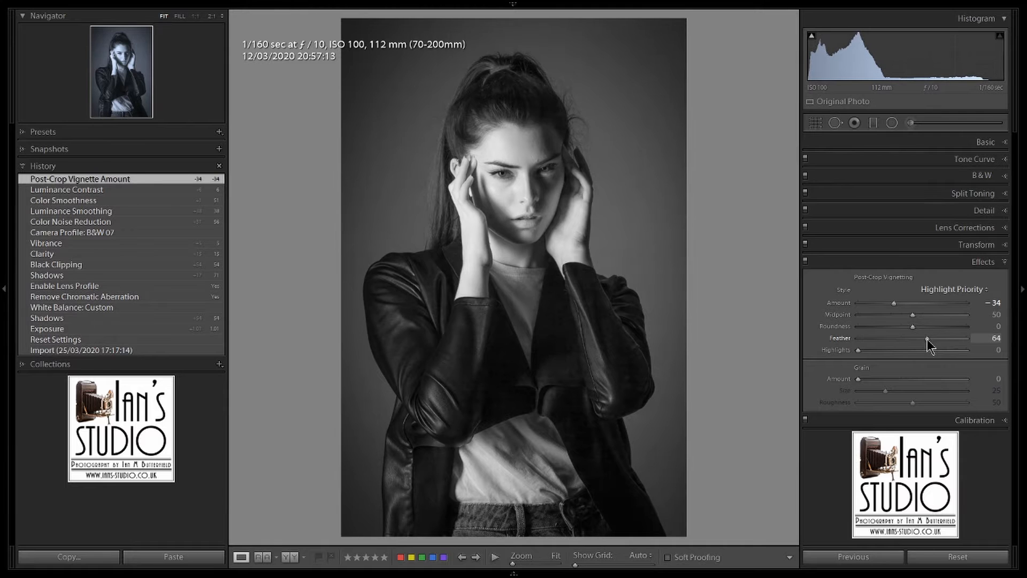
Step: Rebalance the monochrome portrait with Highlights -43, Exposure +1.45 and Texture -29
left_click(987, 142)
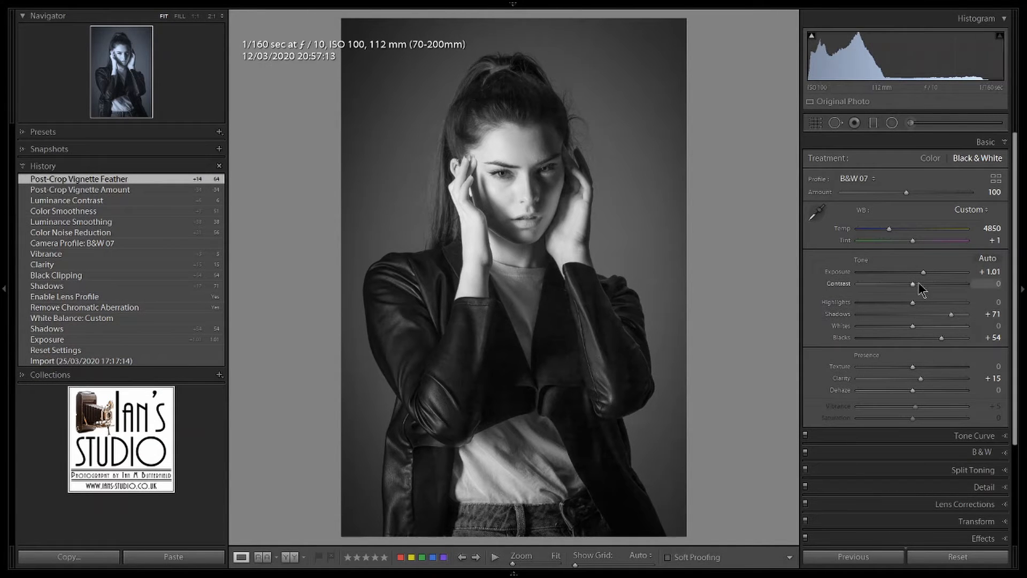
left_click_drag(908, 303, 889, 302)
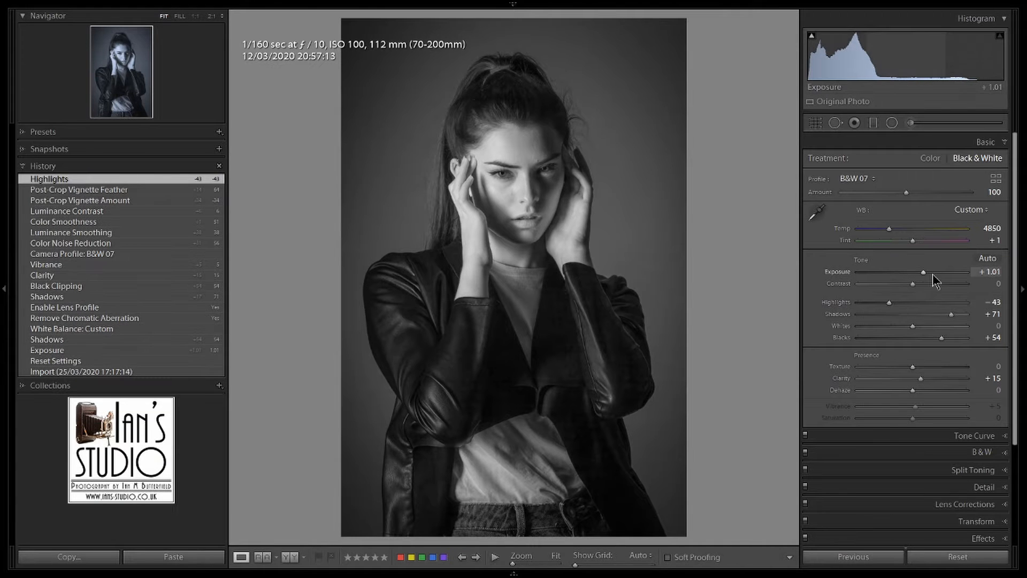
left_click_drag(923, 271, 928, 272)
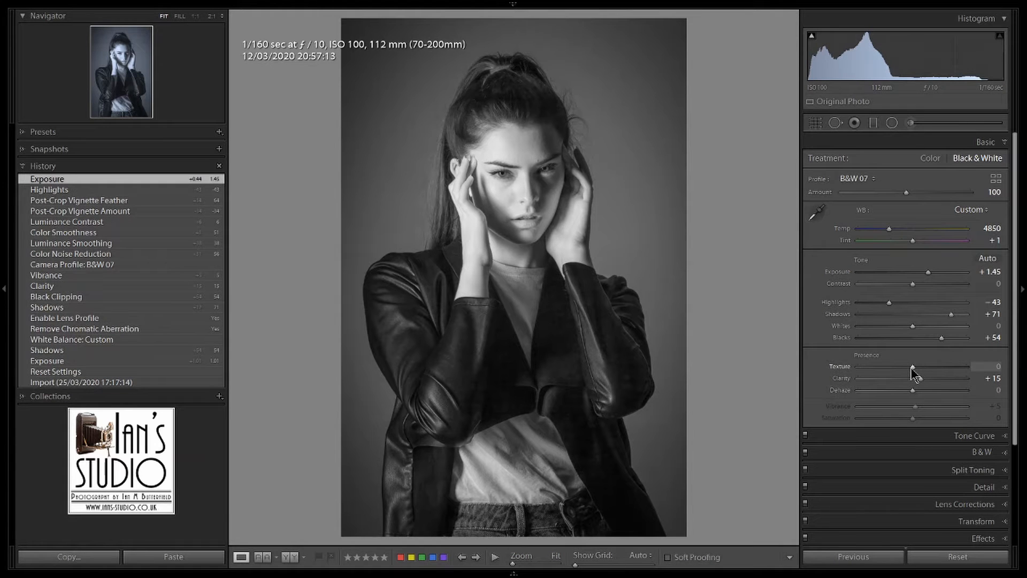
left_click_drag(890, 368, 896, 367)
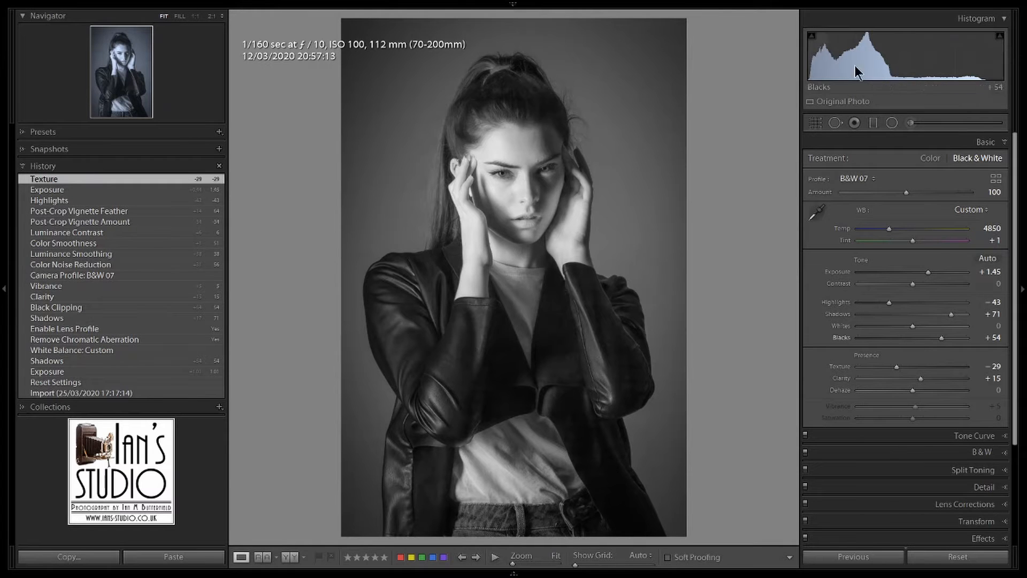
Step: Paint over both eyes using the Adjustment Brush with Texture 39 and brush size 3.0
key("k")
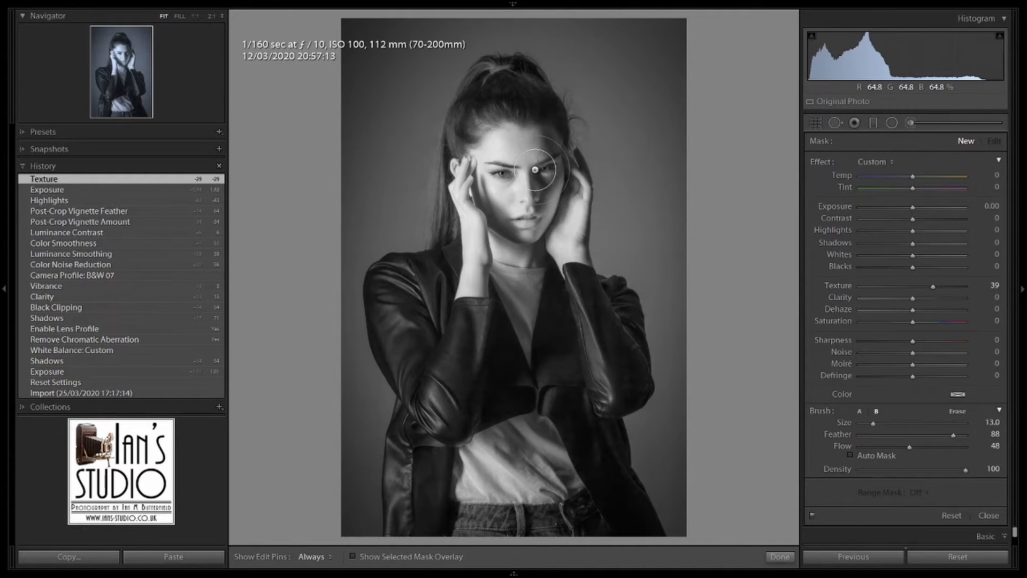
key("bracketleft")
key("bracketleft")
key("bracketleft")
key("bracketleft")
key("bracketleft")
key("bracketleft")
key("bracketleft")
key("bracketleft")
key("bracketleft")
key("bracketleft")
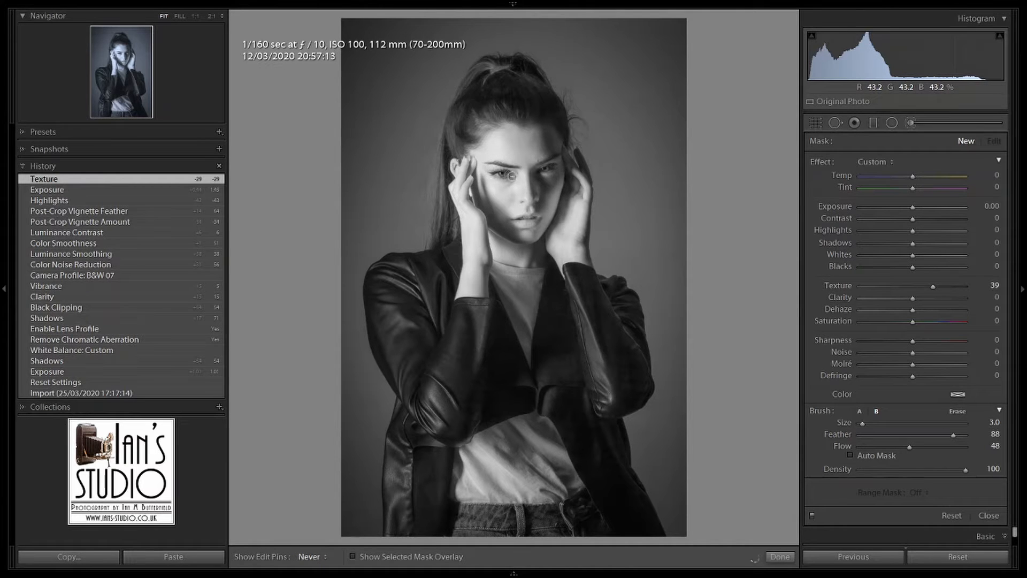
left_click_drag(493, 168, 537, 171)
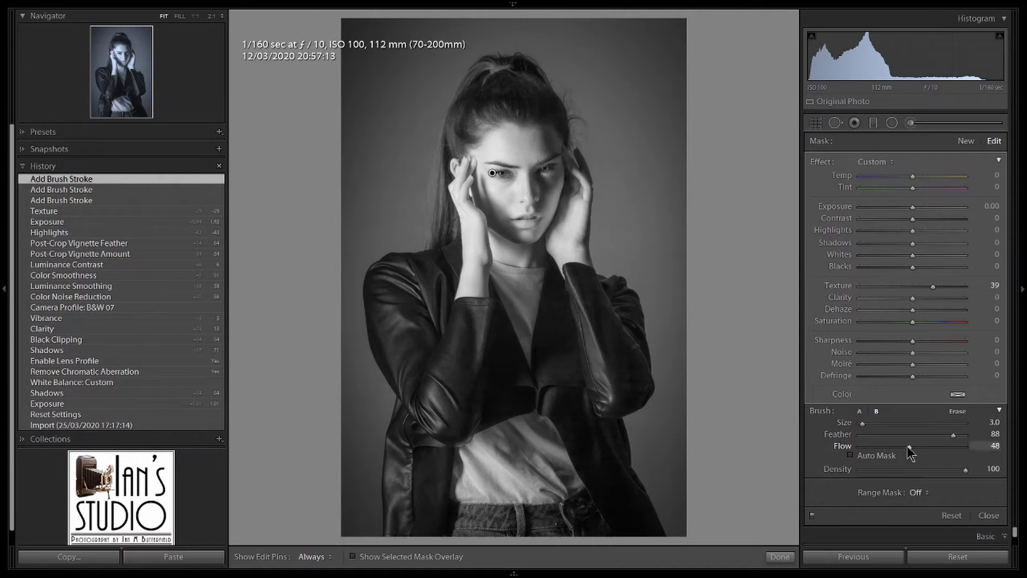
Step: Increase the brush Flow to 85, paint more texture over the shaded eye, and enlarge the brush to 8.0 for further texture painting
left_click(948, 447)
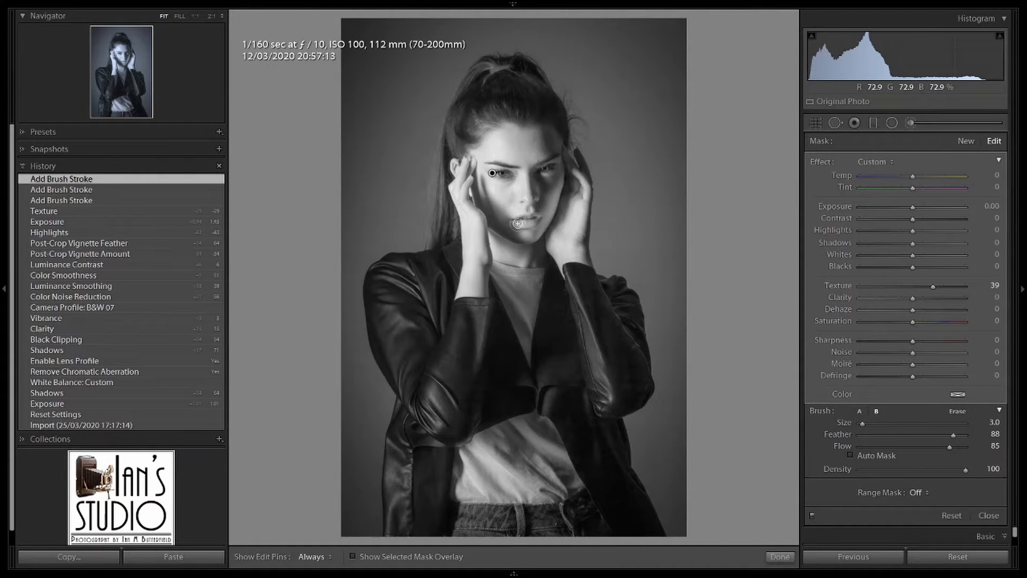
left_click_drag(532, 172, 540, 169)
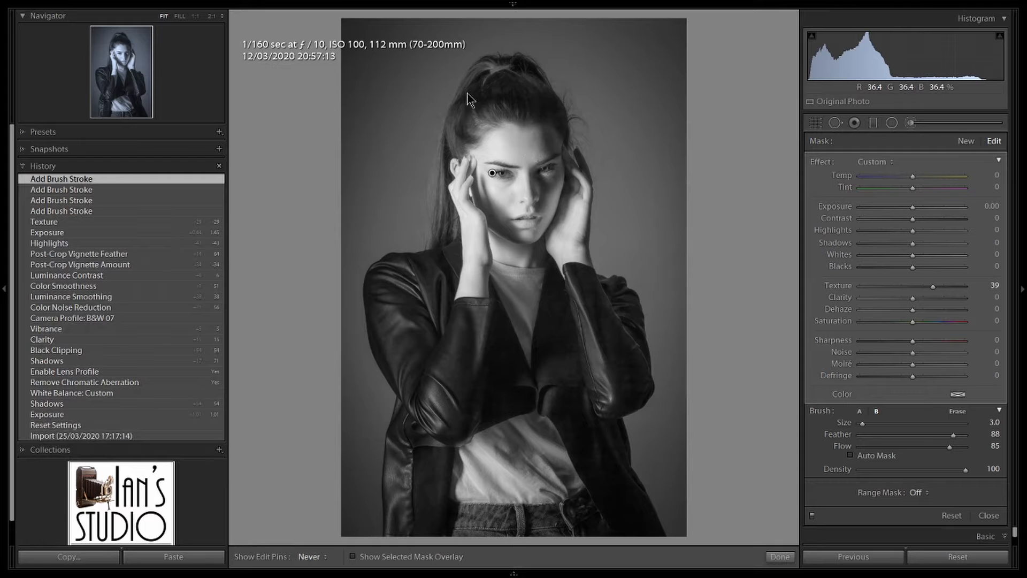
scroll(507, 93, "up", 5)
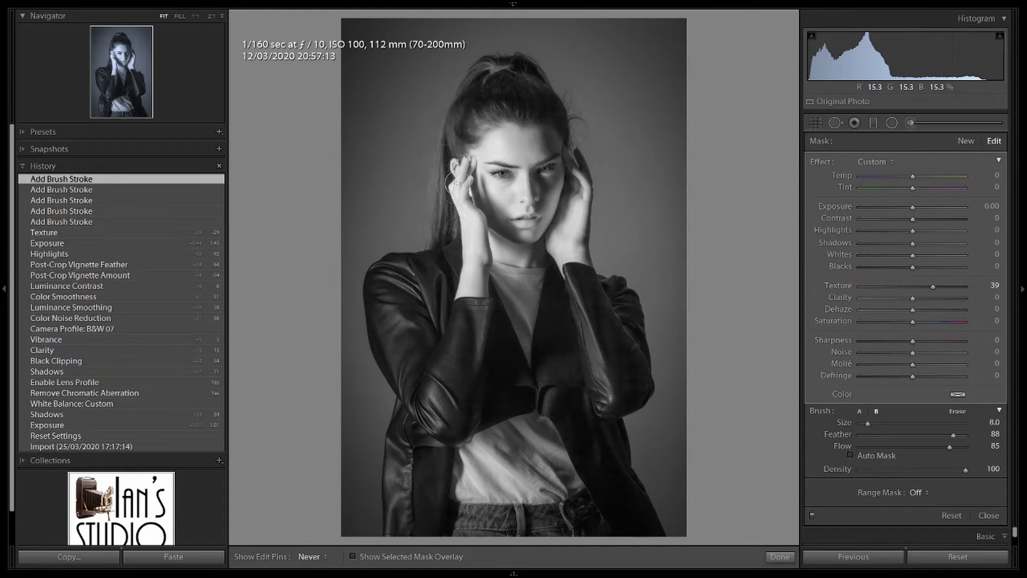
key("h")
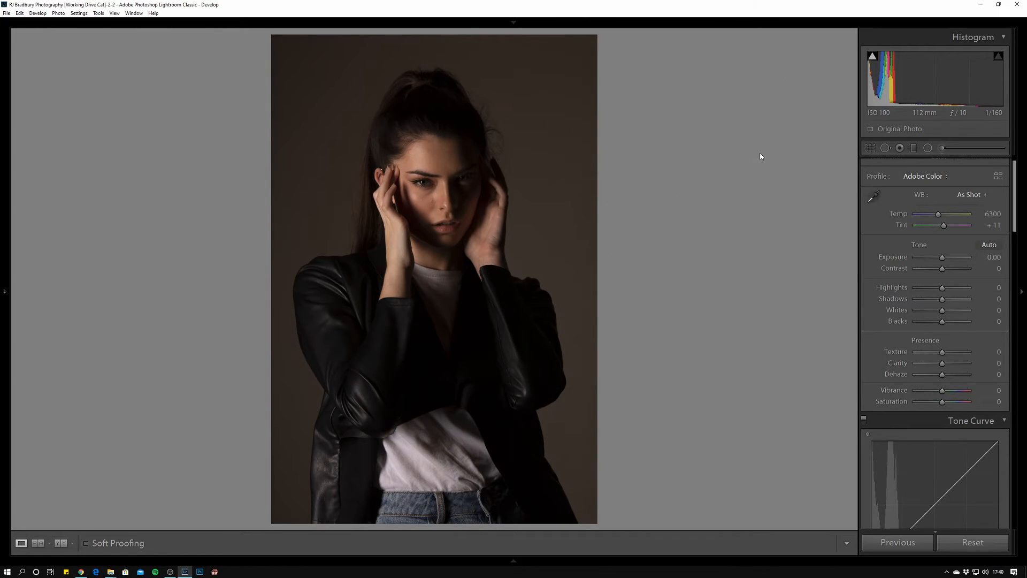
Step: Check the portrait's crop without altering it and set its profile to Adobe Standard
key("r")
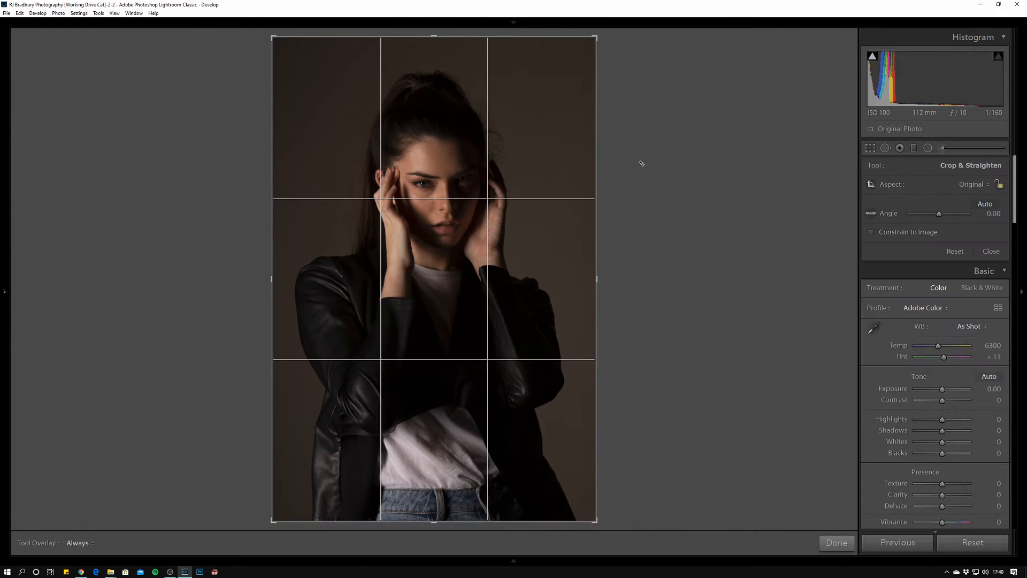
key("r")
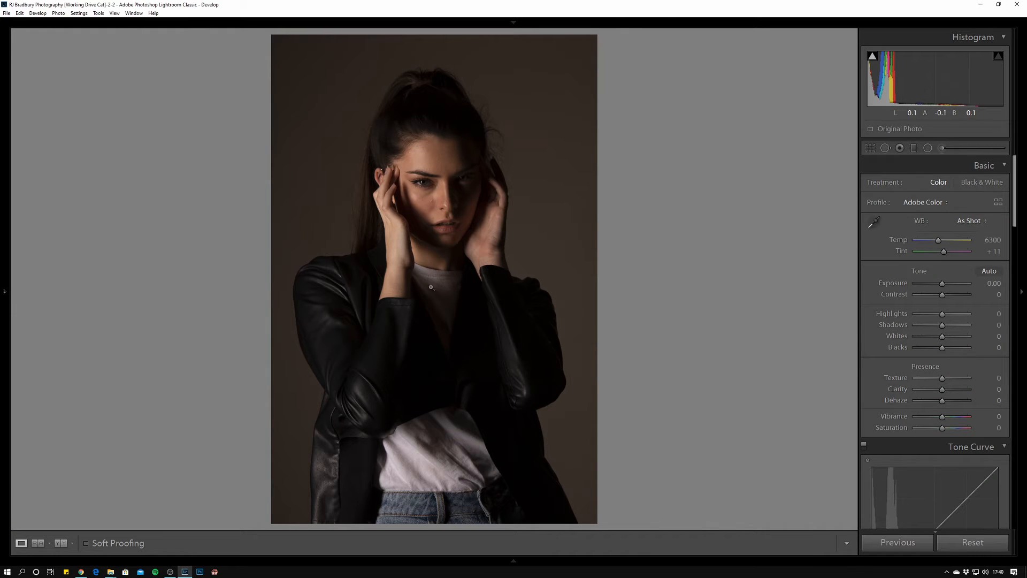
left_click(930, 202)
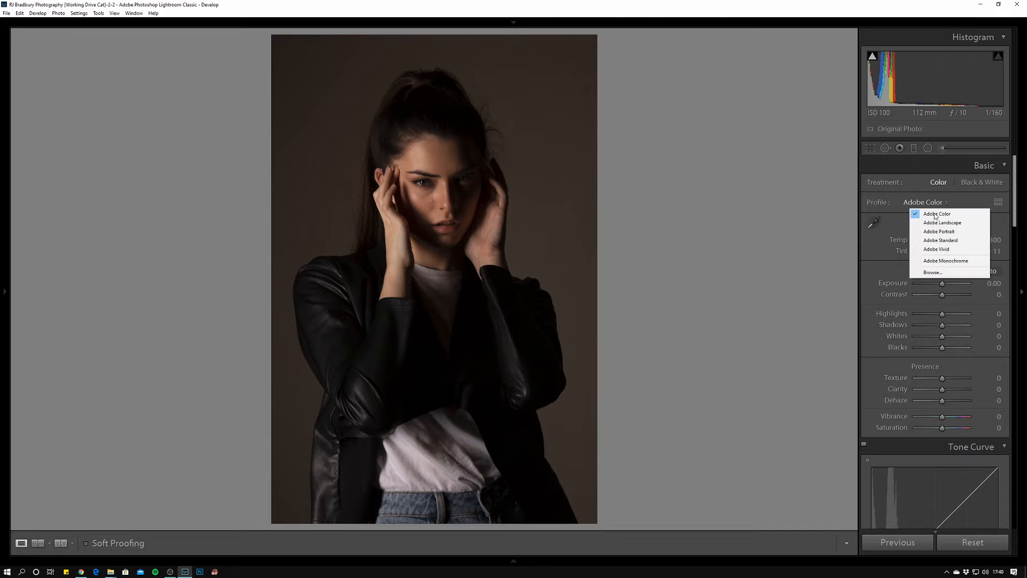
left_click(928, 257)
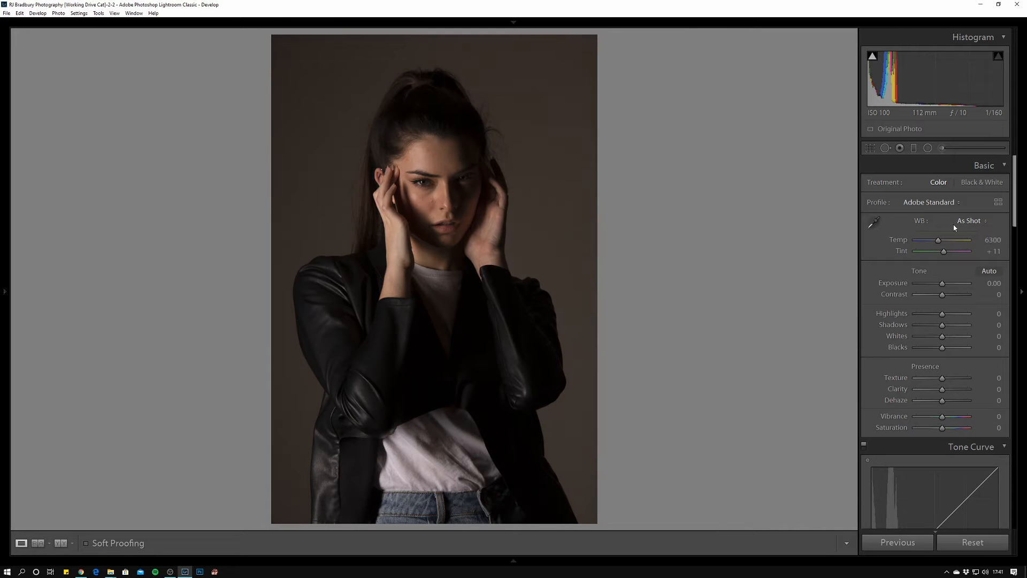
Step: Turn on Remove Chromatic Aberration and Enable Profile Corrections for the portrait's lens
scroll(950, 268, "down", 5)
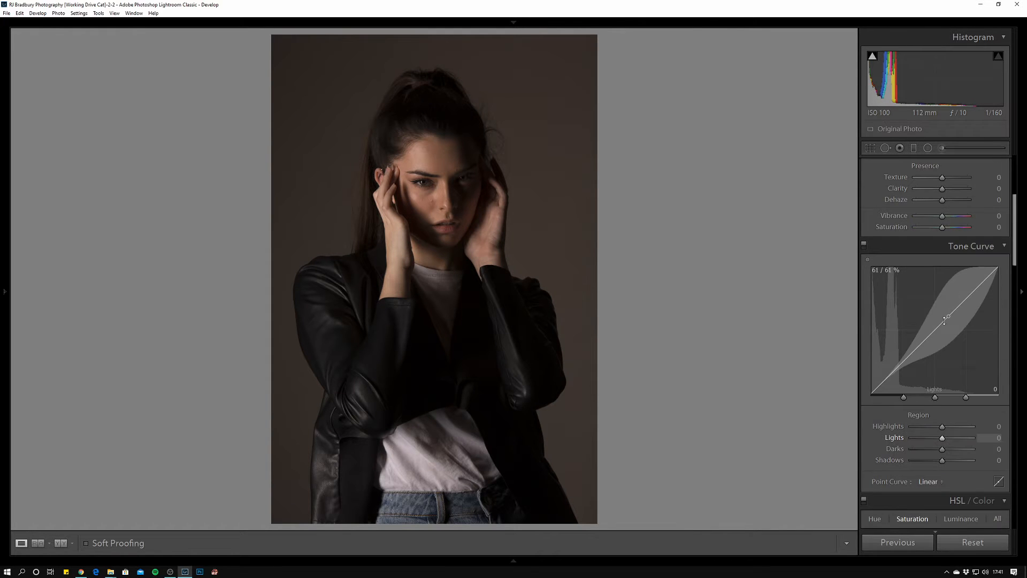
scroll(945, 319, "down", 10)
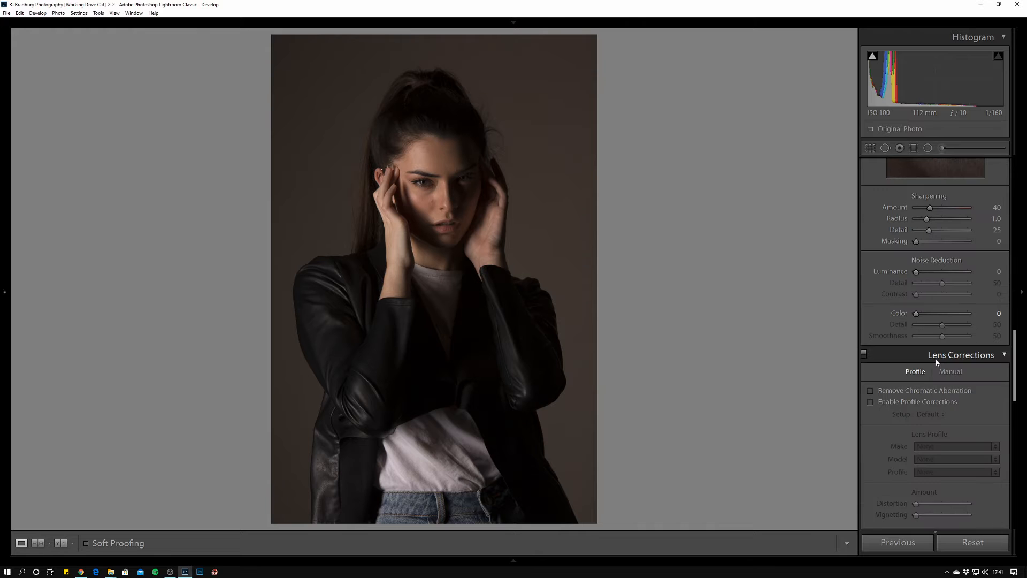
left_click(905, 392)
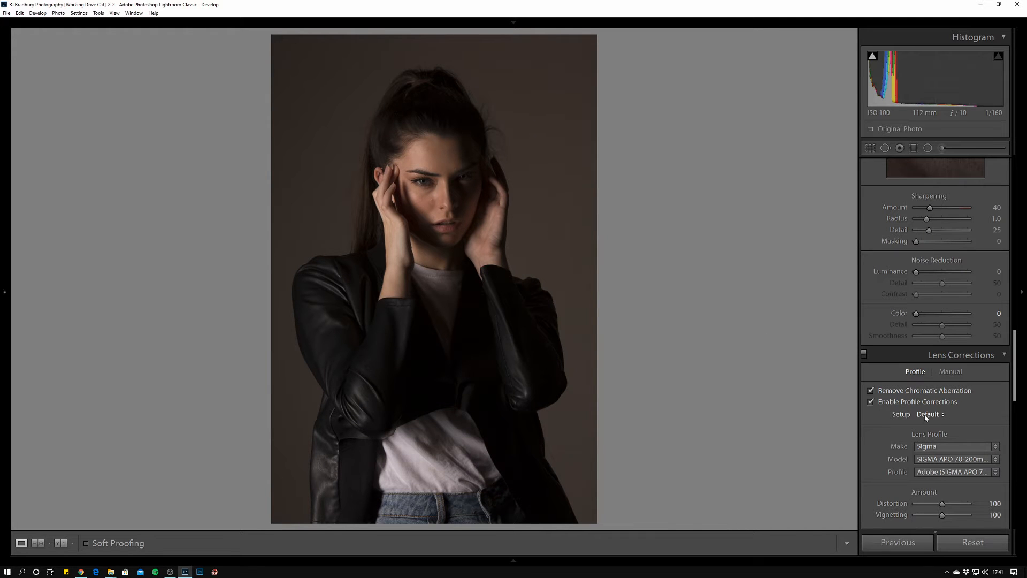
Step: Cycle through the photo info overlays to view the camera, image size and exposure details, and hide them again
key("i")
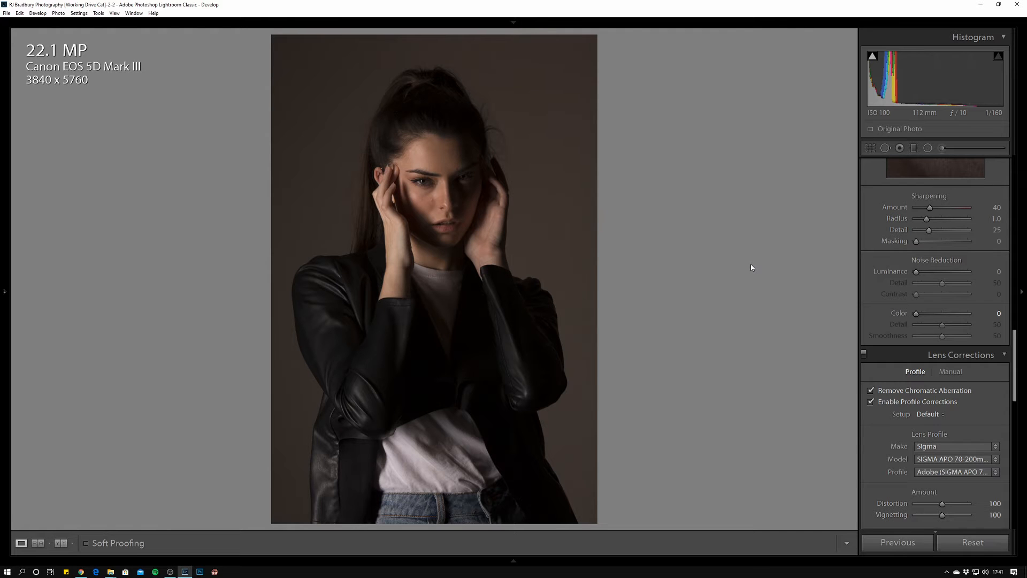
key("i")
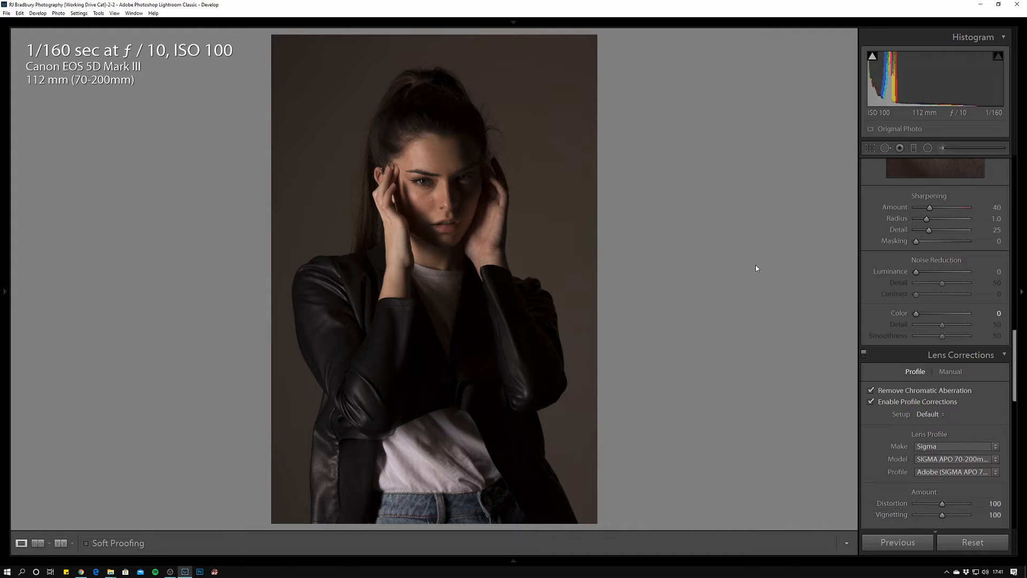
key("i")
Step: Brighten the underexposed portrait by raising Exposure to +0.53
scroll(949, 299, "up", 20)
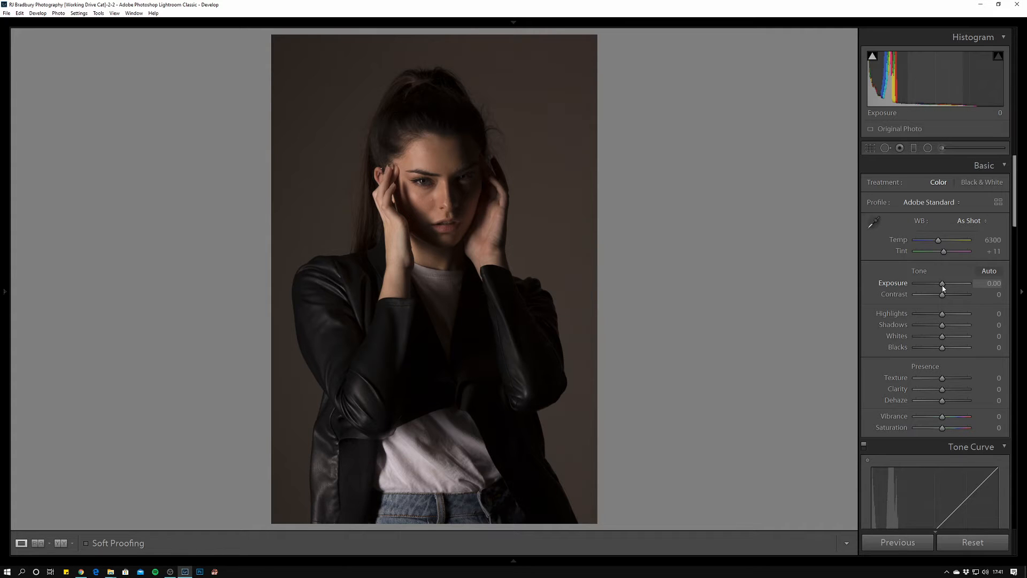
left_click_drag(943, 288, 944, 288)
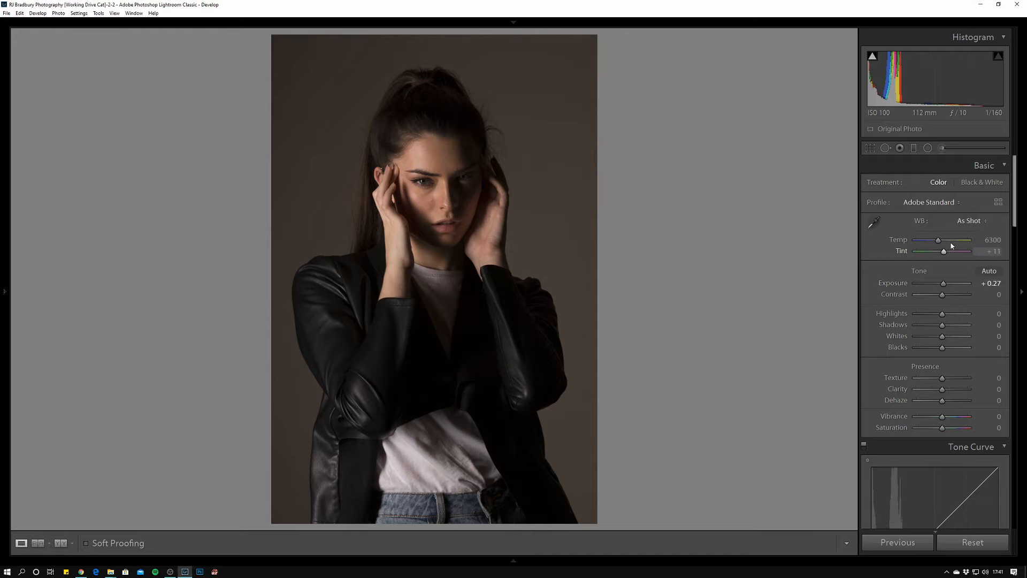
left_click_drag(945, 288, 945, 288)
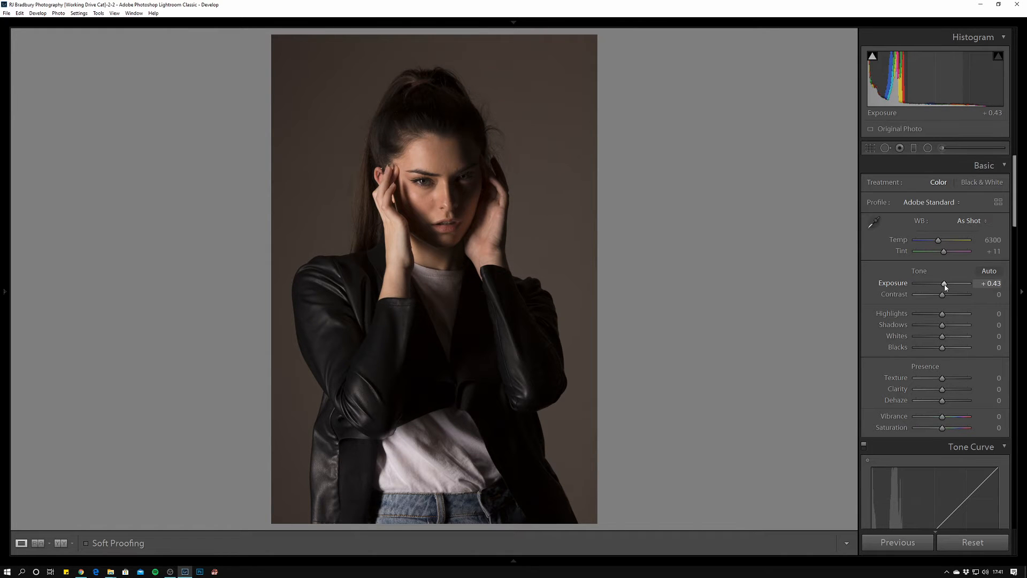
key("plus")
key("plus")
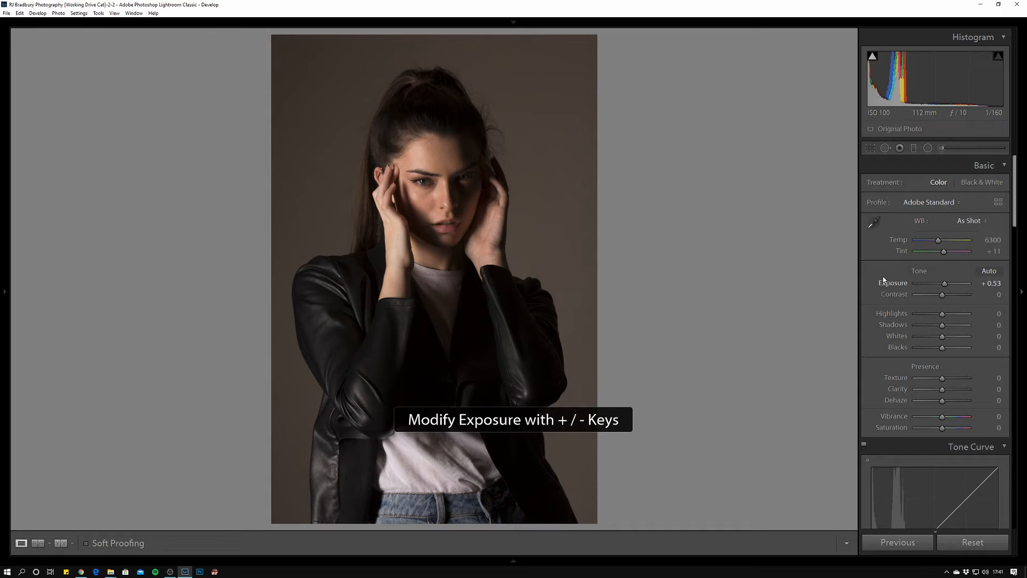
Step: Apply the Medium Contrast point curve to the portrait
scroll(962, 359, "down", 5)
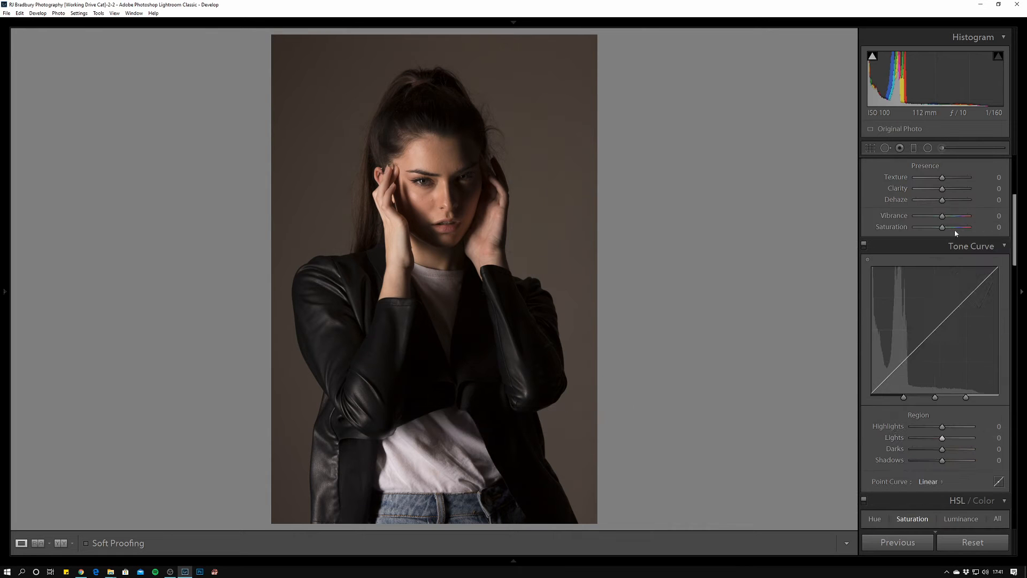
left_click(930, 482)
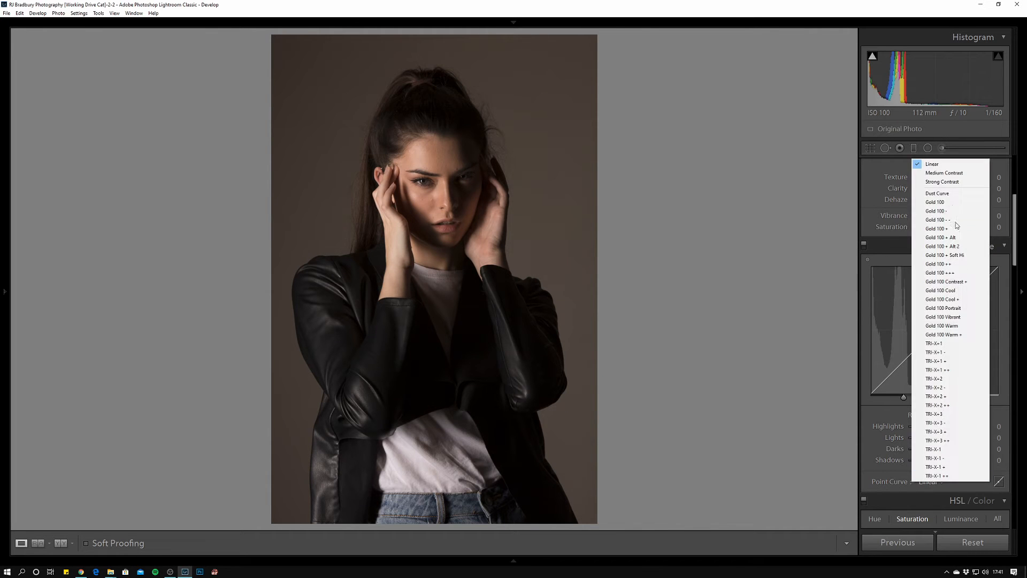
left_click(954, 173)
scroll(922, 358, "down", 5)
scroll(922, 359, "up", 5)
scroll(923, 359, "down", 5)
scroll(933, 360, "up", 10)
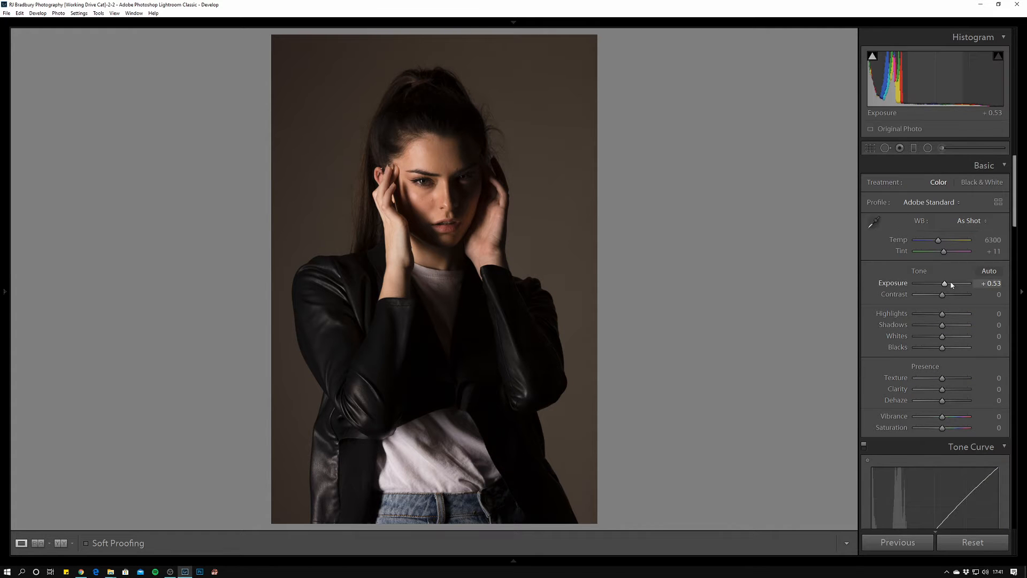
Step: Test Shadows at +98, inspect the dark jacket up close, and settle on Shadows +24
left_click_drag(942, 326, 967, 327)
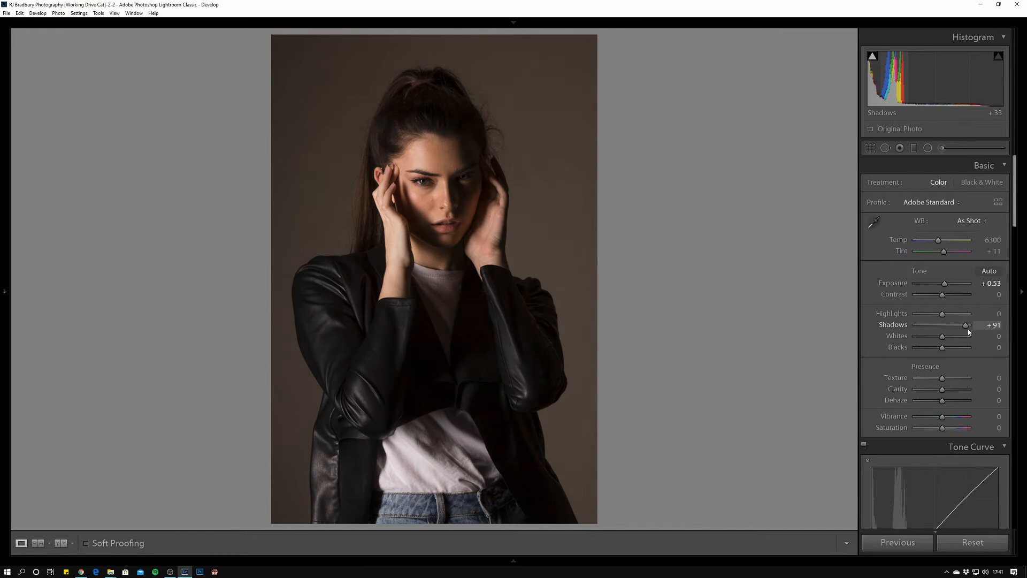
left_click(542, 361)
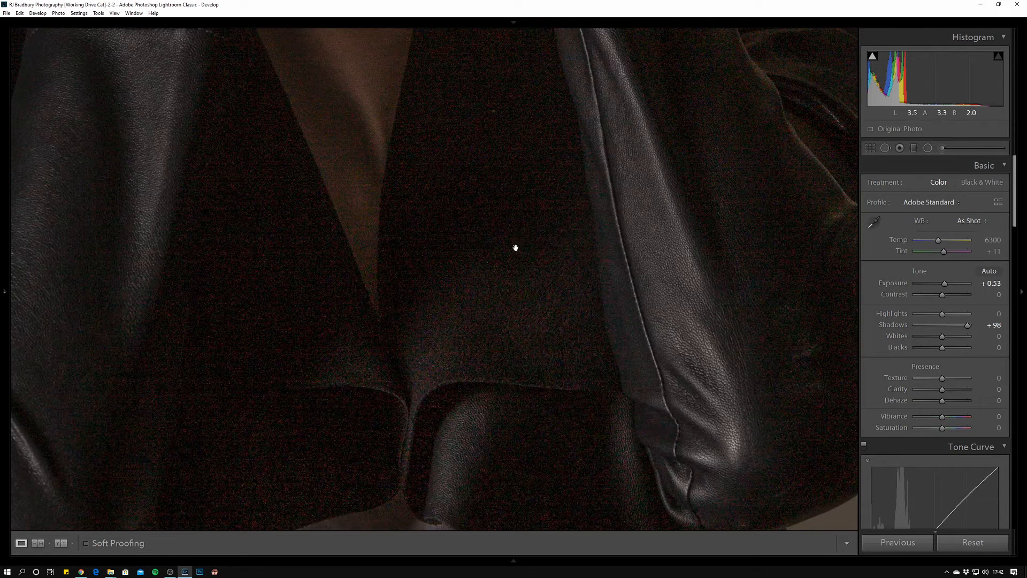
left_click(516, 249)
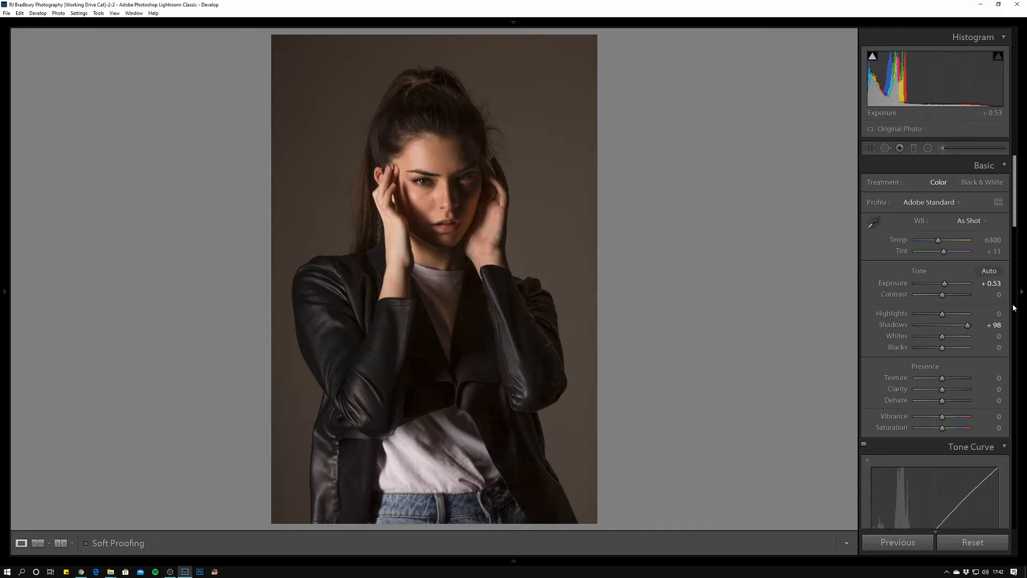
left_click_drag(968, 328, 947, 329)
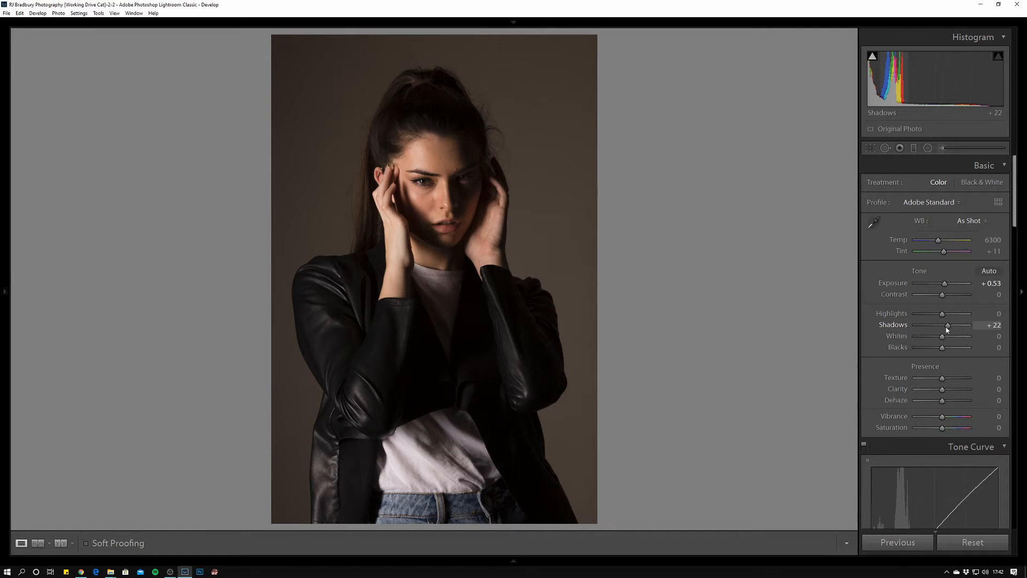
left_click_drag(947, 329, 948, 330)
Step: Shape the tone curve regions with Lights +6, Darks +12 and Shadows -6
scroll(938, 397, "down", 3)
scroll(937, 393, "down", 2)
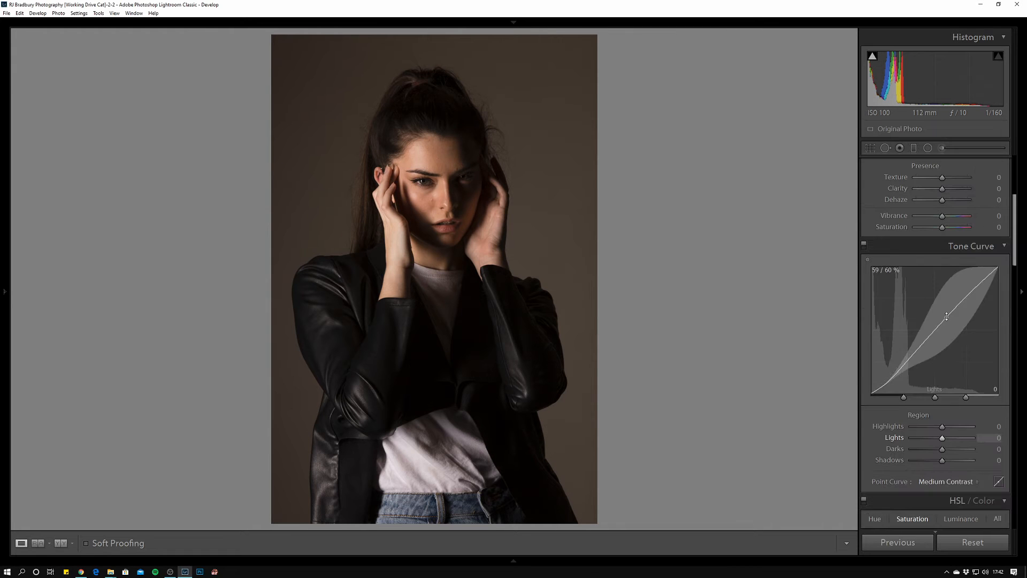
left_click_drag(956, 307, 957, 302)
left_click_drag(896, 372, 896, 374)
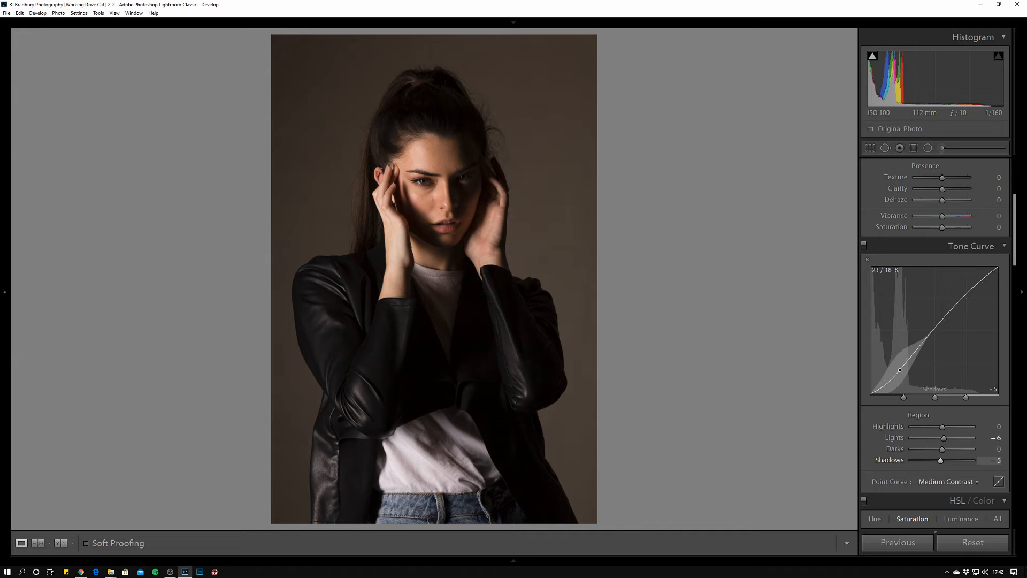
left_click_drag(934, 330, 934, 326)
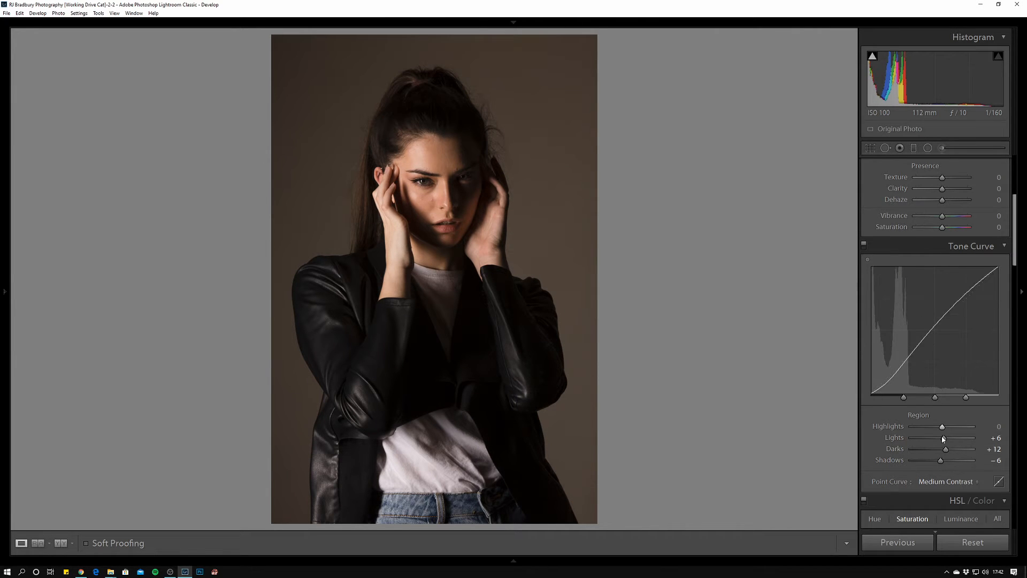
Step: Set the tone curve's Highlights to +7, temporarily showing the clipping overlay to check for lost detail
left_click_drag(942, 431, 948, 433)
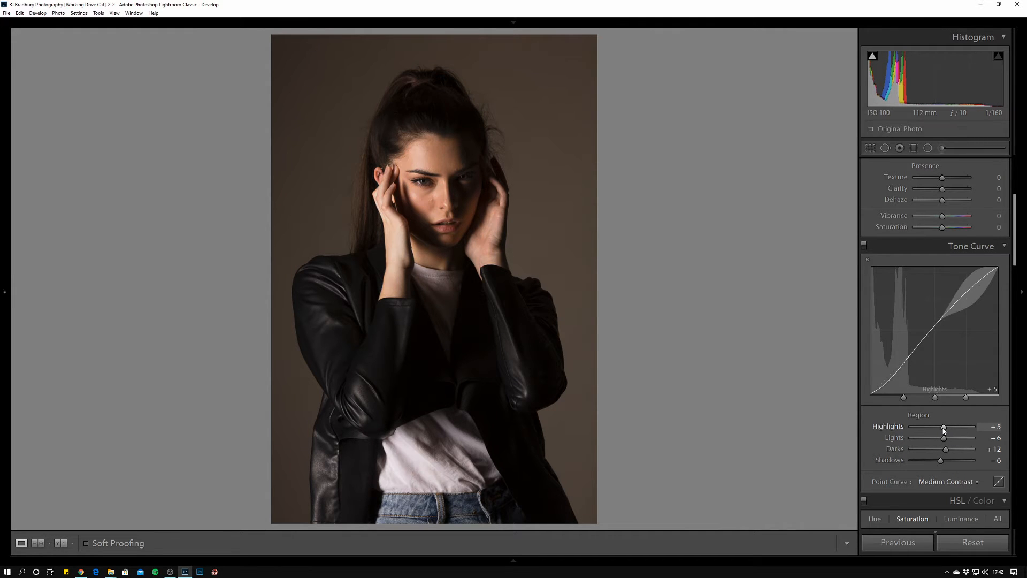
key("j")
scroll(955, 431, "down", 5)
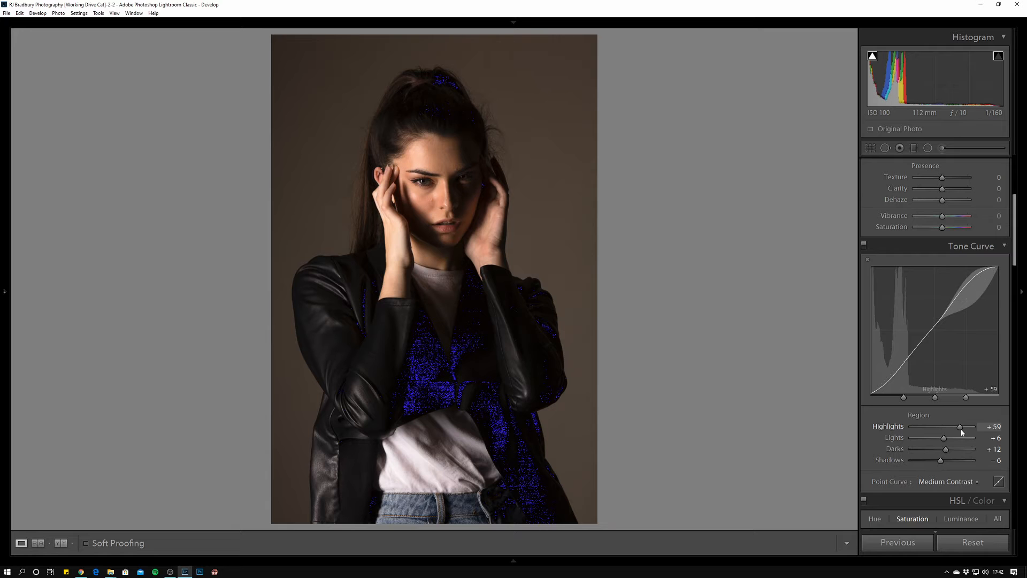
mouse_move(961, 429)
left_mouse_down()
mouse_move(981, 433)
mouse_move(947, 431)
left_mouse_up()
scroll(947, 433, "down", 2)
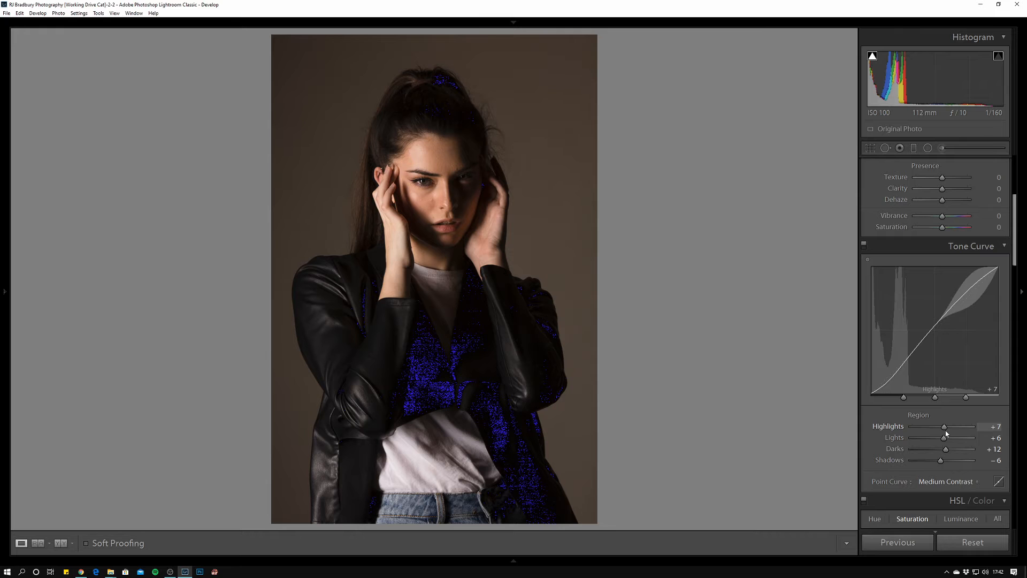
key("j")
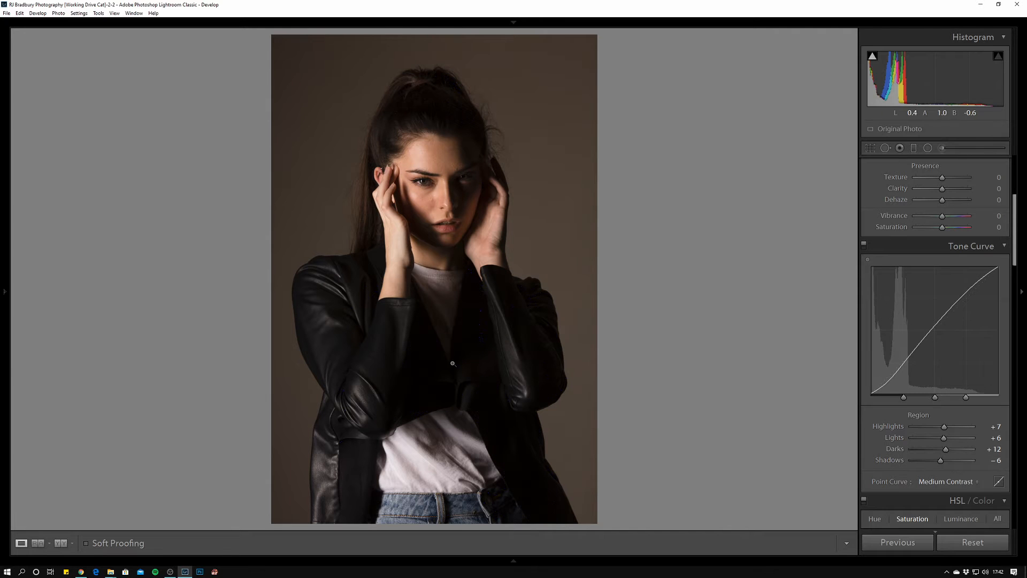
Step: Cool the white balance to Temp 5798 with Tint +9 and check the skin tones on the face up close
scroll(949, 236, "up", 4)
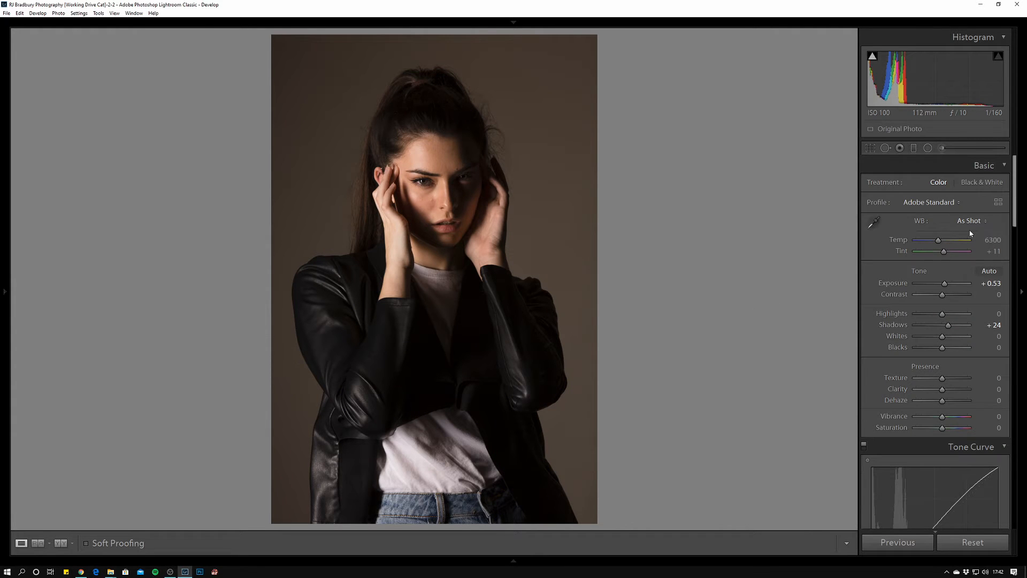
left_click_drag(941, 244, 941, 245)
left_click_drag(941, 244, 937, 245)
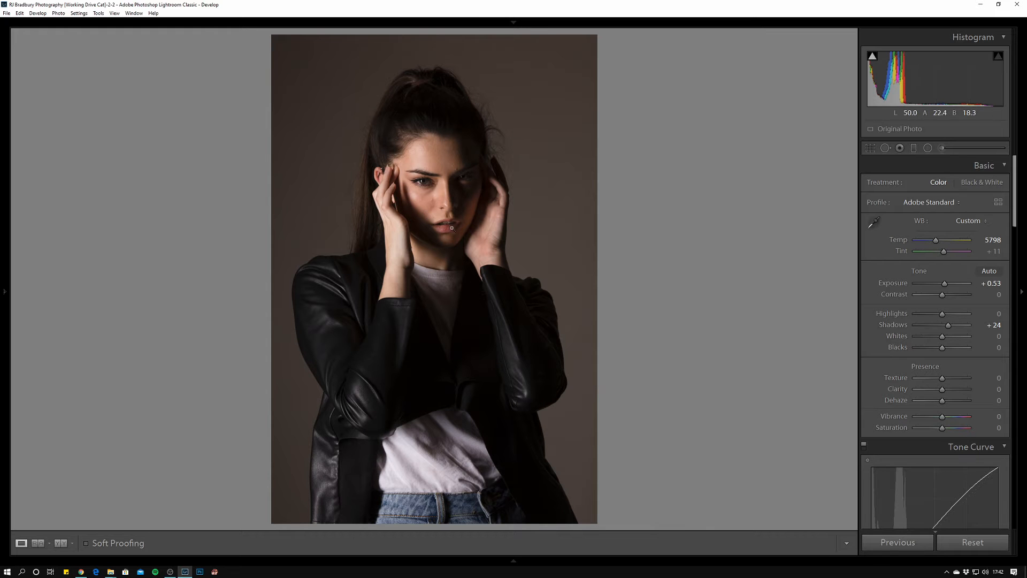
left_click(993, 251)
key("BackSpace")
type("9")
key("Return")
left_click(471, 218)
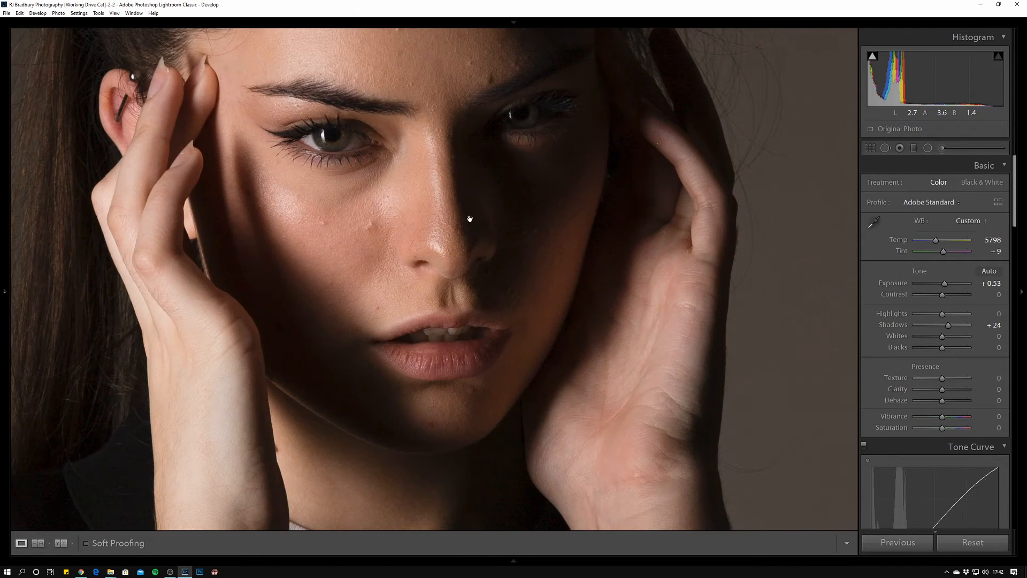
left_click(521, 260)
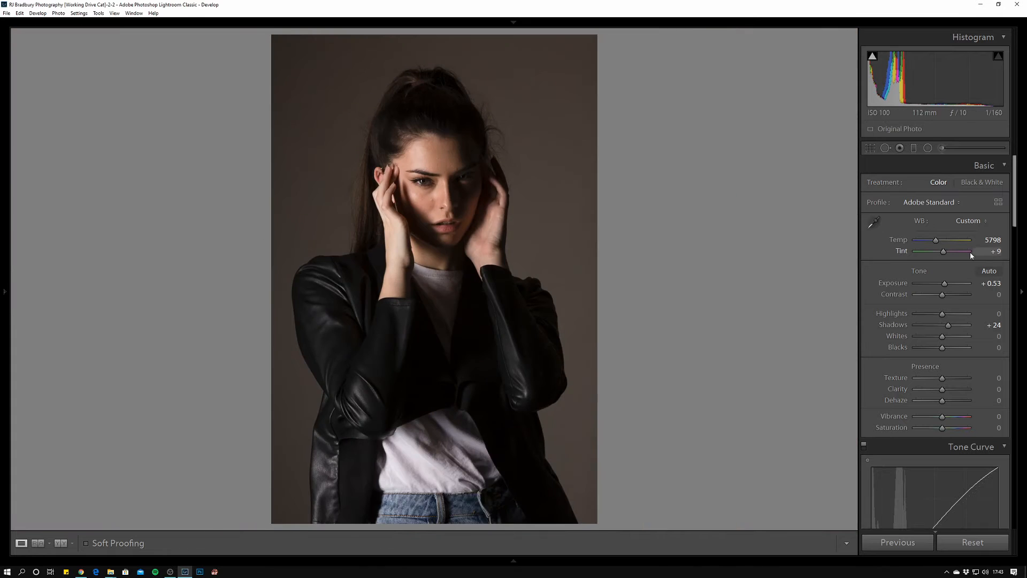
Step: Refine the portrait's tone and detail with Contrast +10, Blacks +4 and Texture +3
left_click_drag(943, 297, 945, 301)
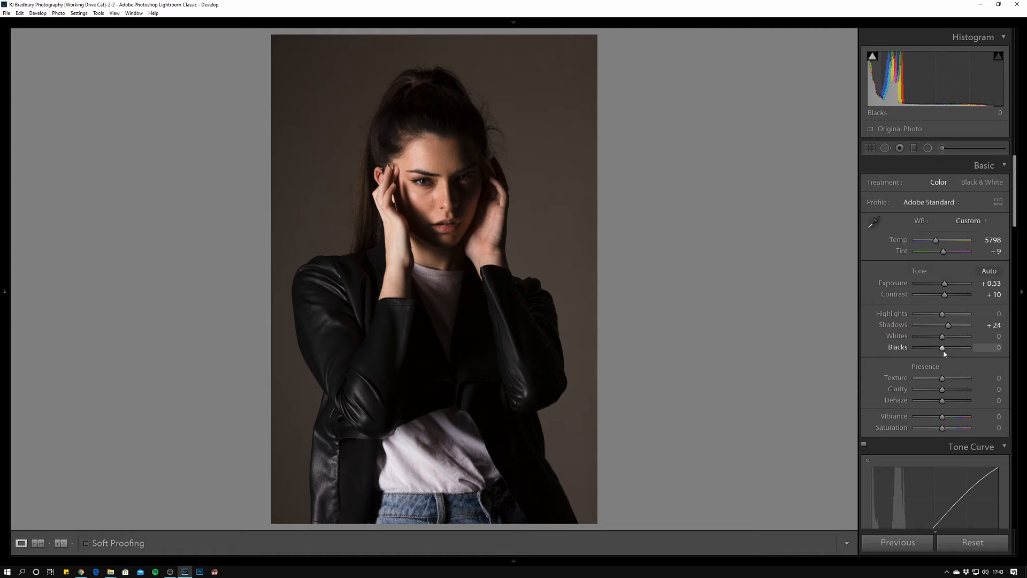
left_click_drag(942, 350, 945, 351)
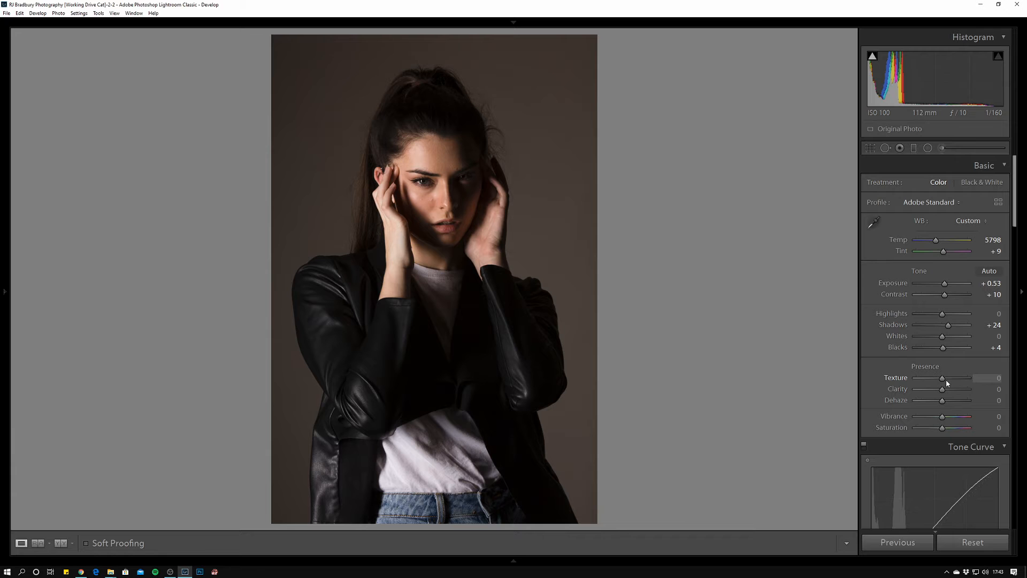
left_click(996, 378)
type("3")
key("Return")
Step: Adjust the portrait's Sharpening Amount using the sharpening preview and return to the basic tone settings
scroll(1000, 368, "down", 10)
scroll(951, 351, "down", 4)
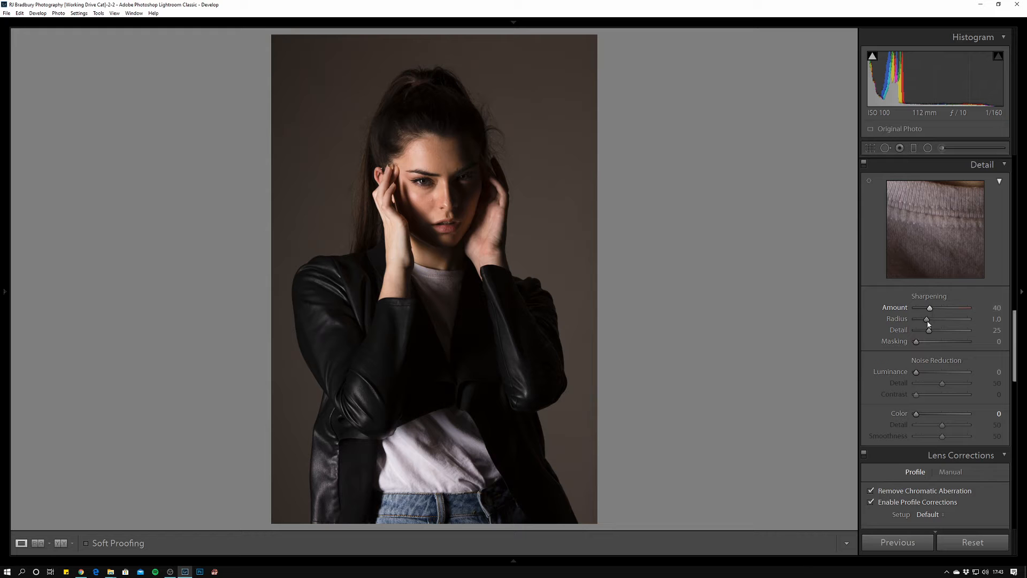
key("alt")
mouse_move(934, 313)
left_mouse_down()
mouse_move(957, 351)
mouse_move(934, 323)
left_mouse_up()
scroll(999, 247, "up", 10)
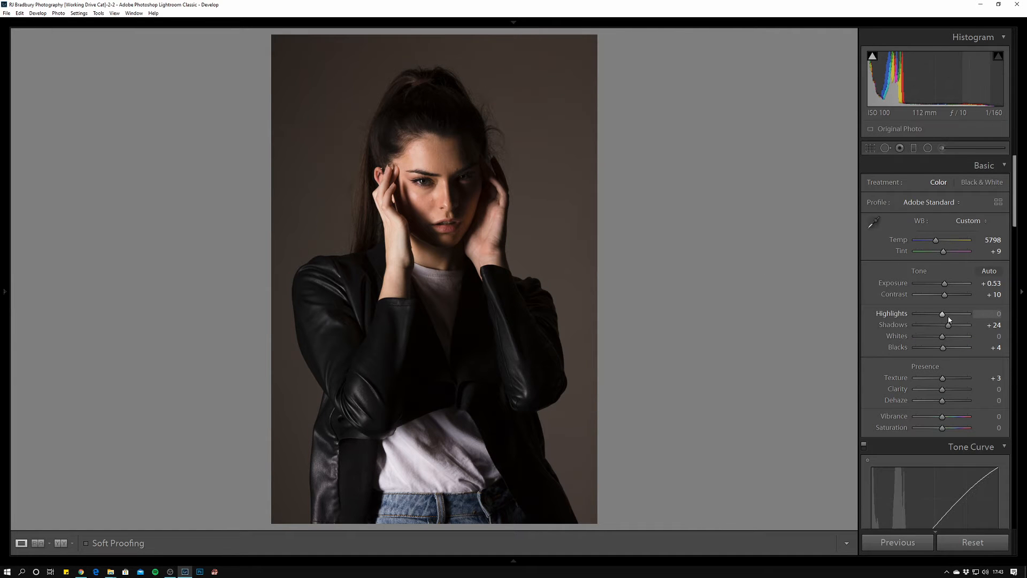
Step: Set Whites to +7 and compare the colour portrait repeatedly with its unedited before view
left_click_drag(940, 339, 945, 341)
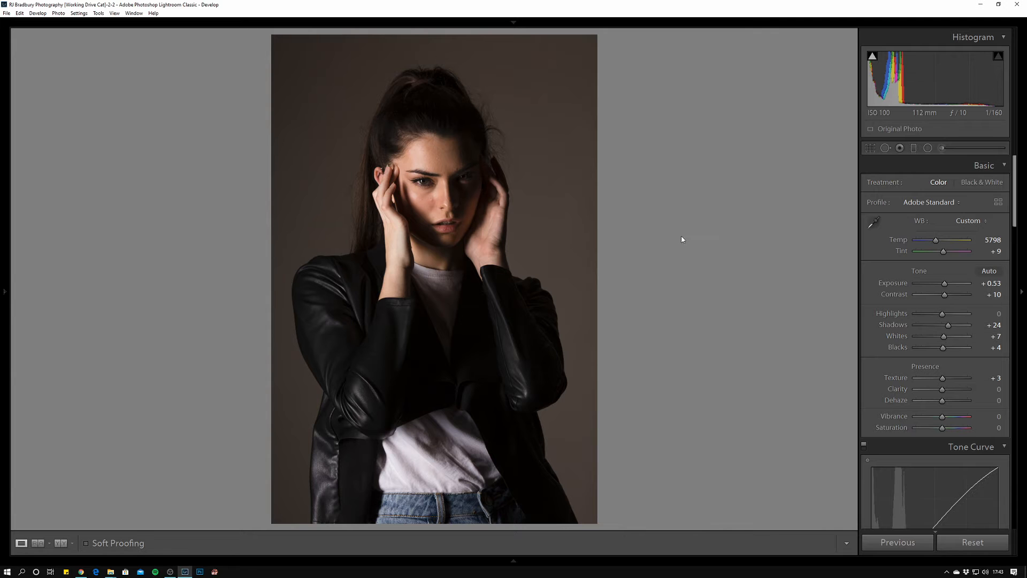
key("backslash")
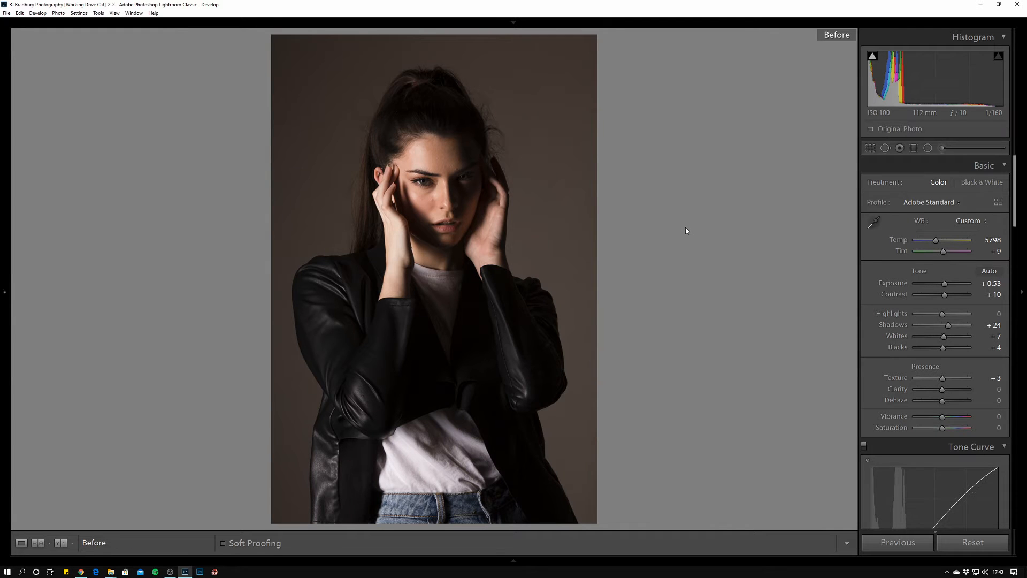
key("backslash")
key("backslash")
key("backslash")
key("backslash")
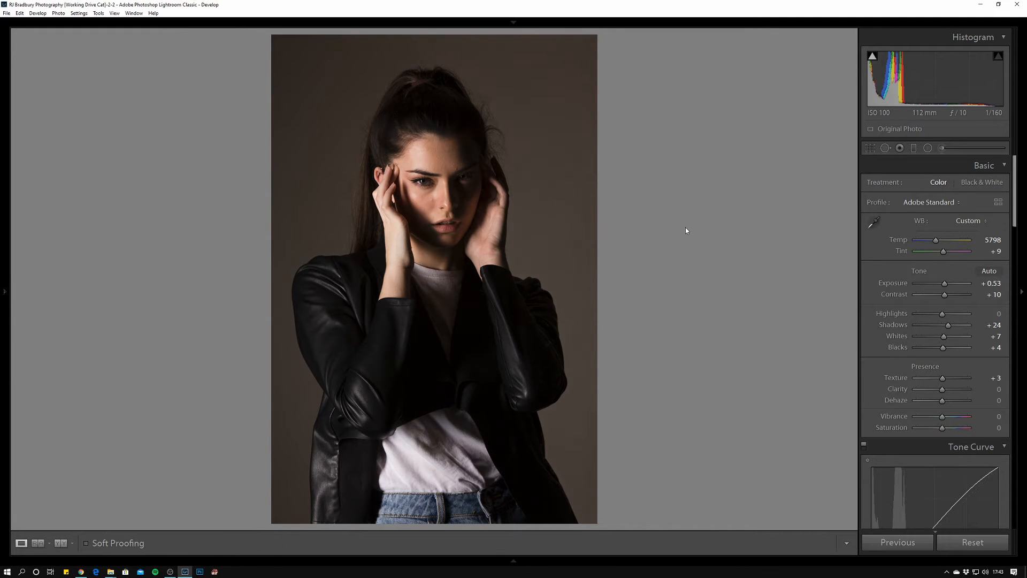
key("backslash")
key("backslash")
key("backslash")
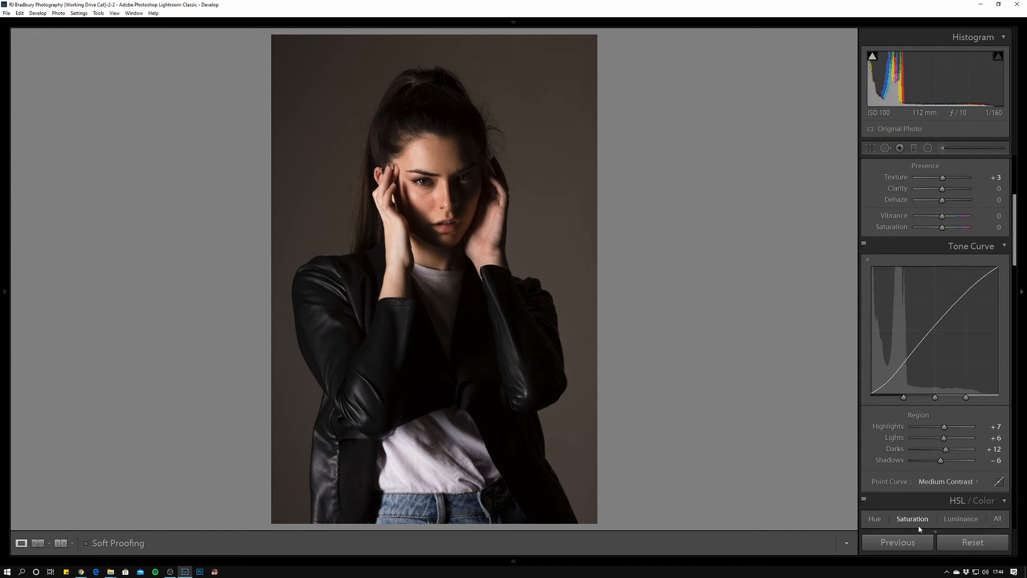
Step: Reset the portrait's develop settings, try raising Highlights to +34 directly on the histogram, and undo that highlight change
left_click(974, 543)
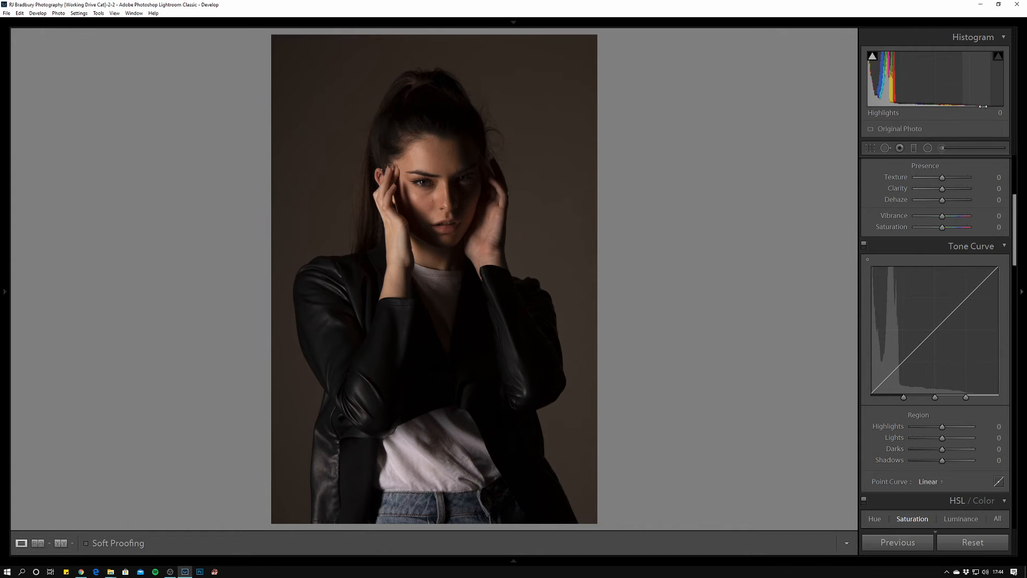
left_click_drag(973, 80, 996, 81)
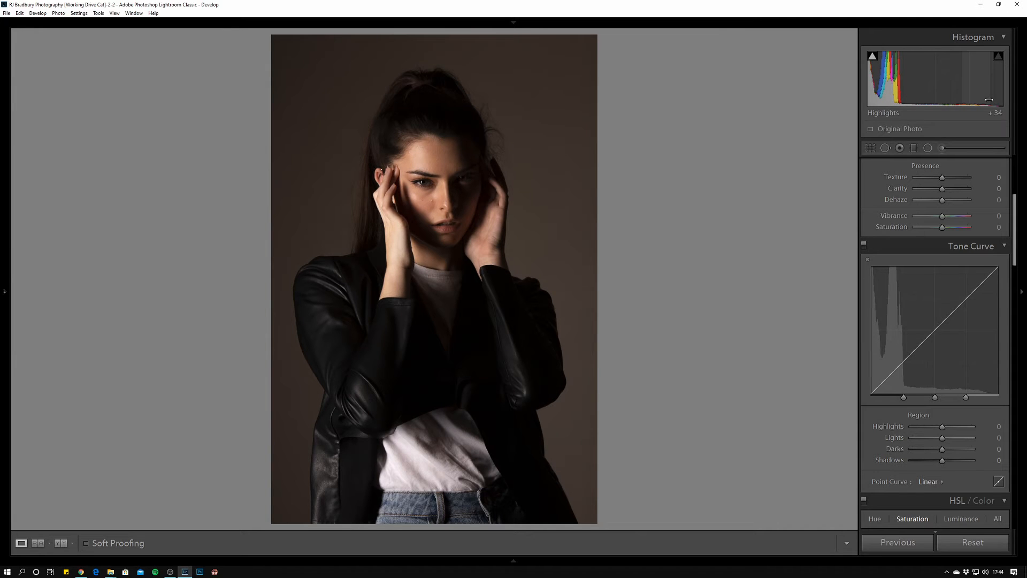
key("ctrl+z")
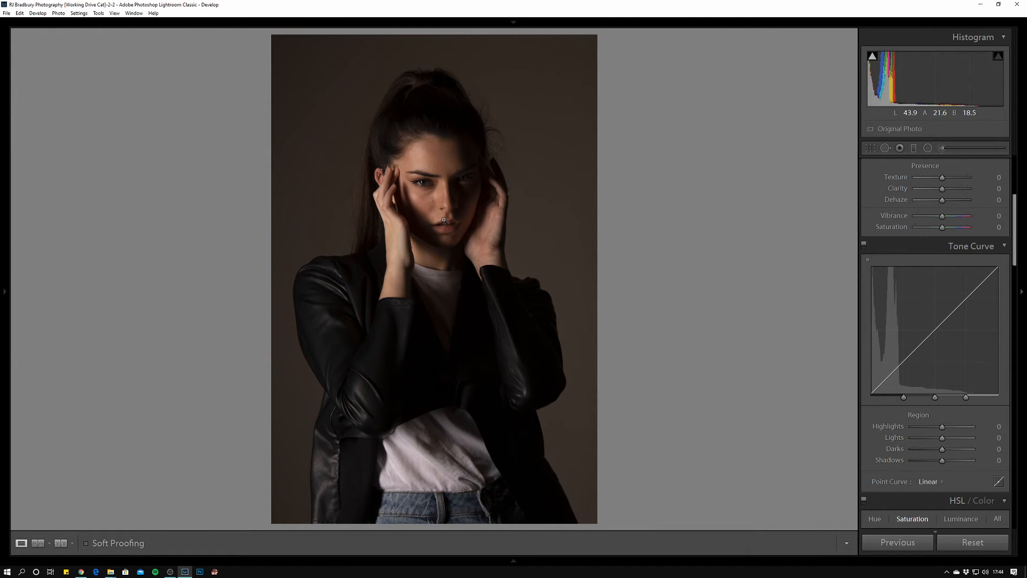
Step: Show the camera and exposure info overlay on the photo and undo the reset of the develop settings
key("i")
key("i")
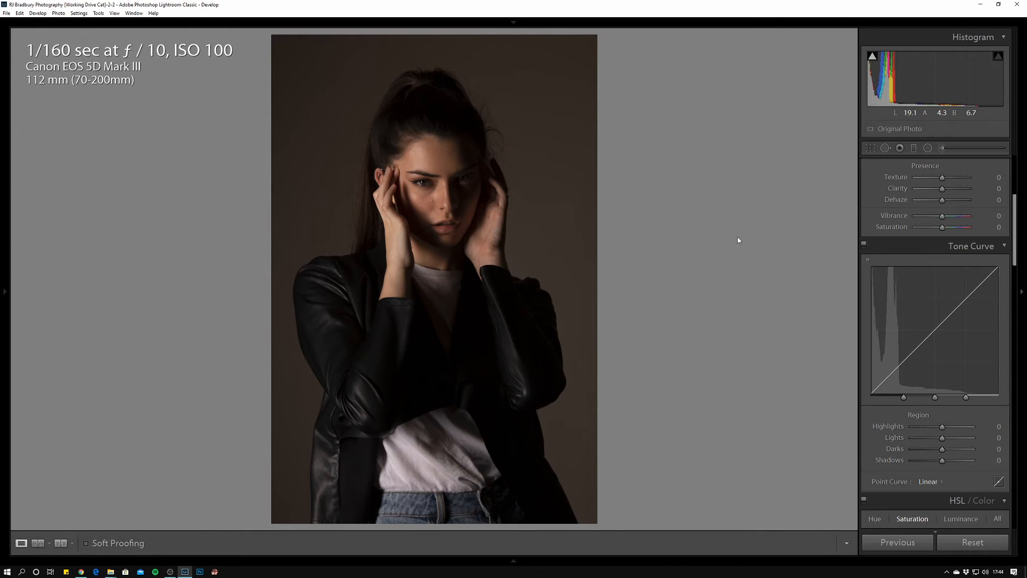
scroll(938, 229, "up", 2)
scroll(938, 229, "up", 2)
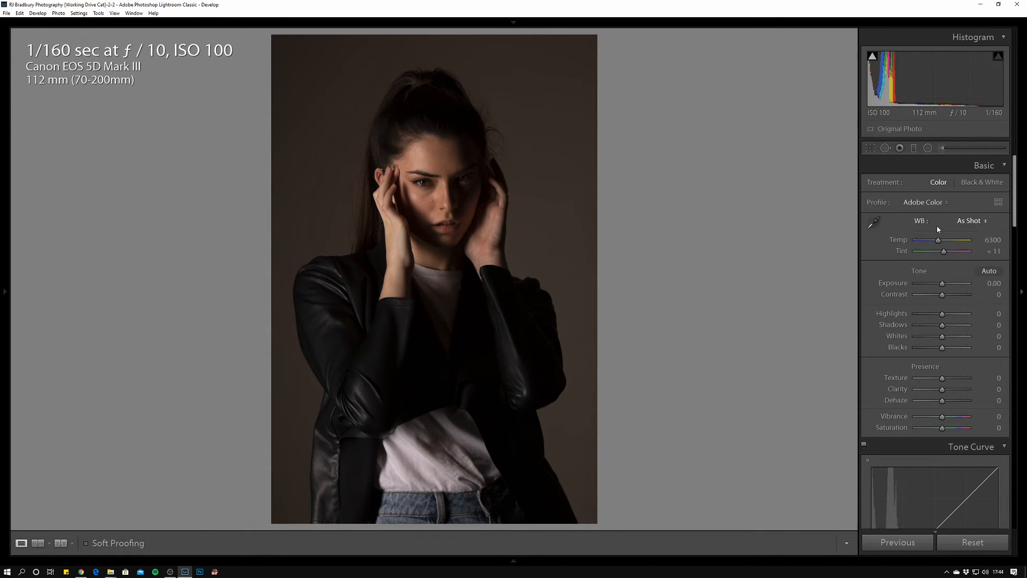
key("ctrl+z")
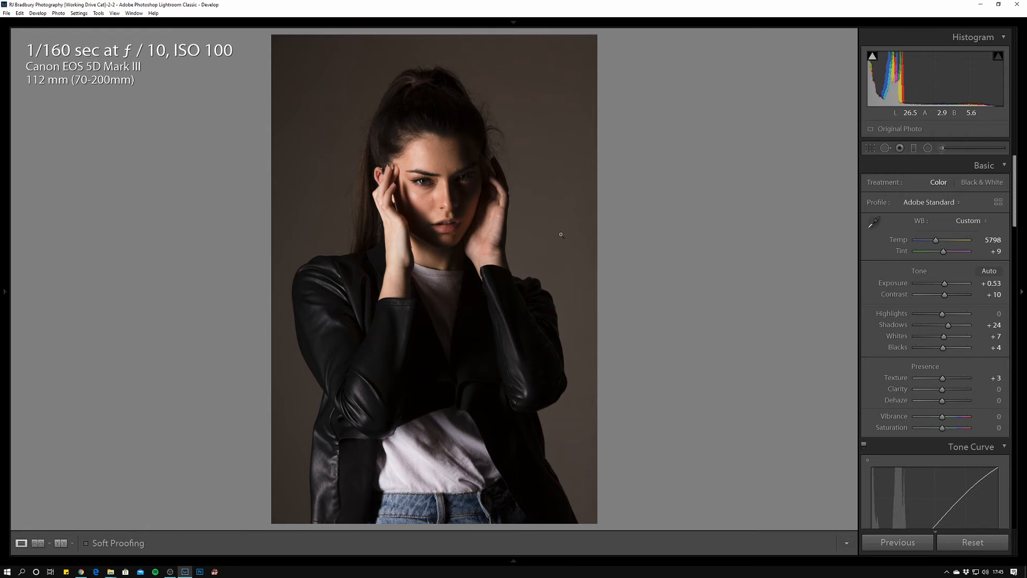
Step: Check the portrait's composition against the crop grid without cropping and examine the eyes and facial skin up close
key("r")
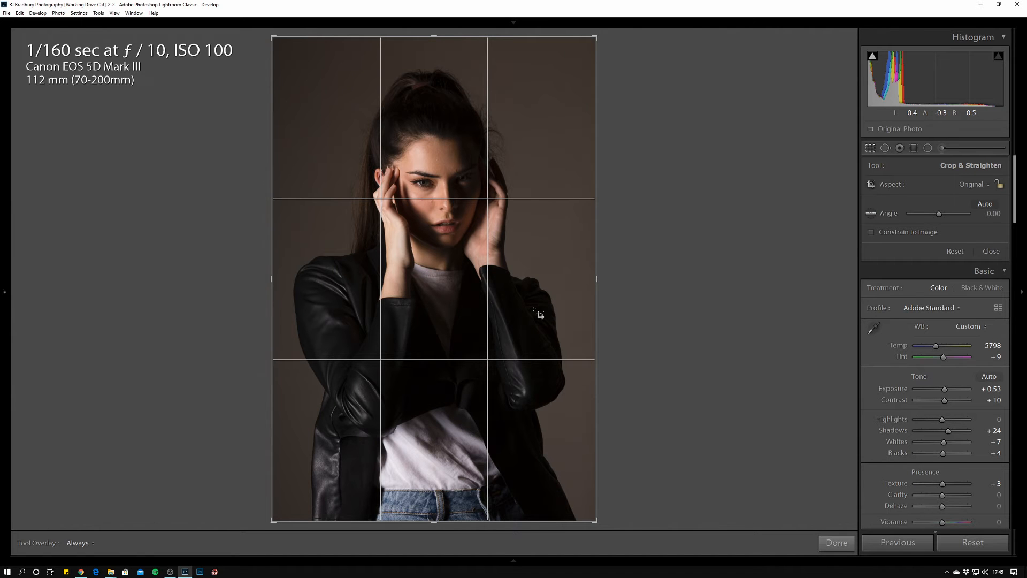
key("r")
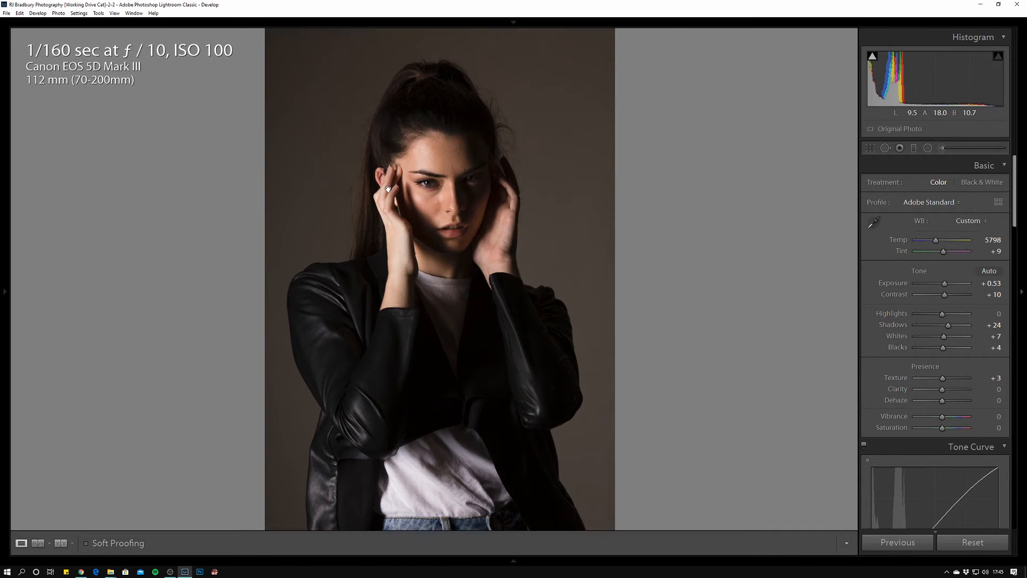
left_click(390, 188)
left_click_drag(653, 273, 272, 199)
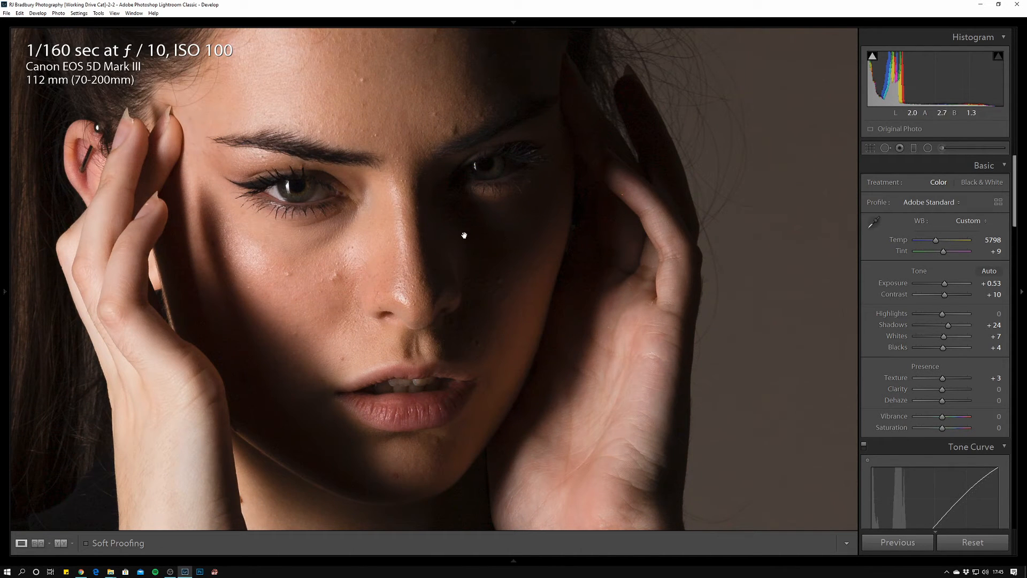
left_click_drag(449, 224, 591, 264)
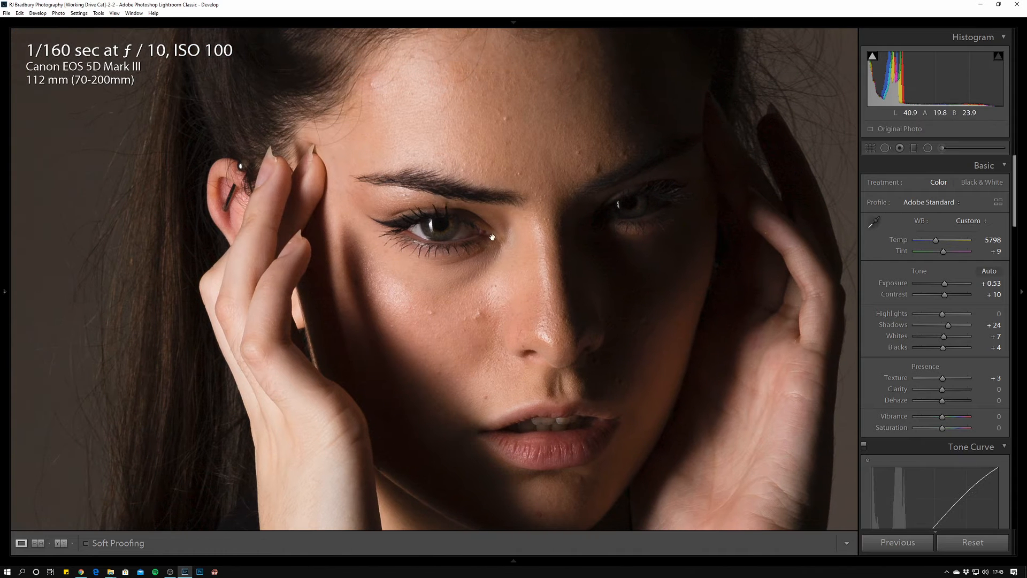
left_click(551, 252)
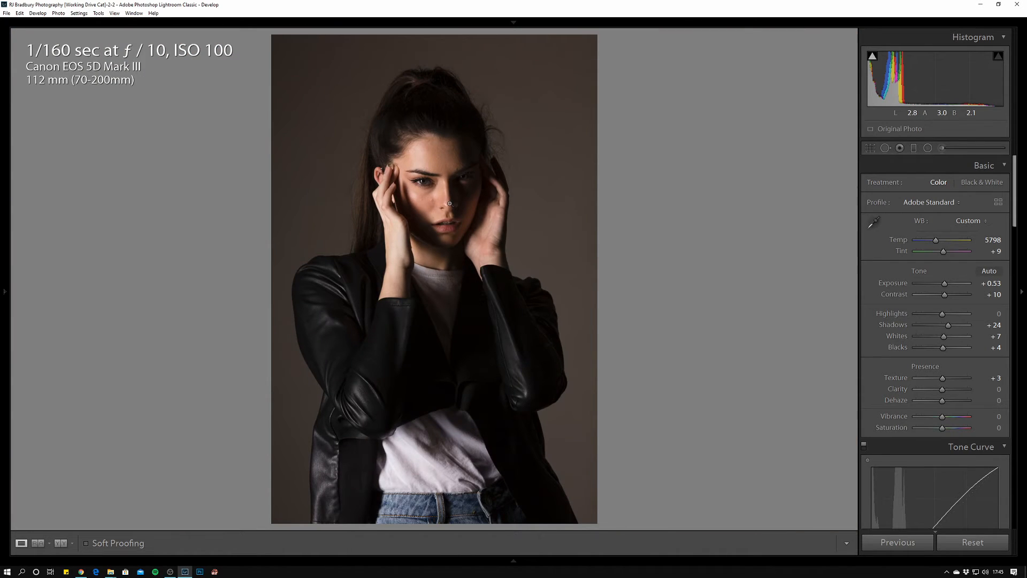
left_click(423, 187)
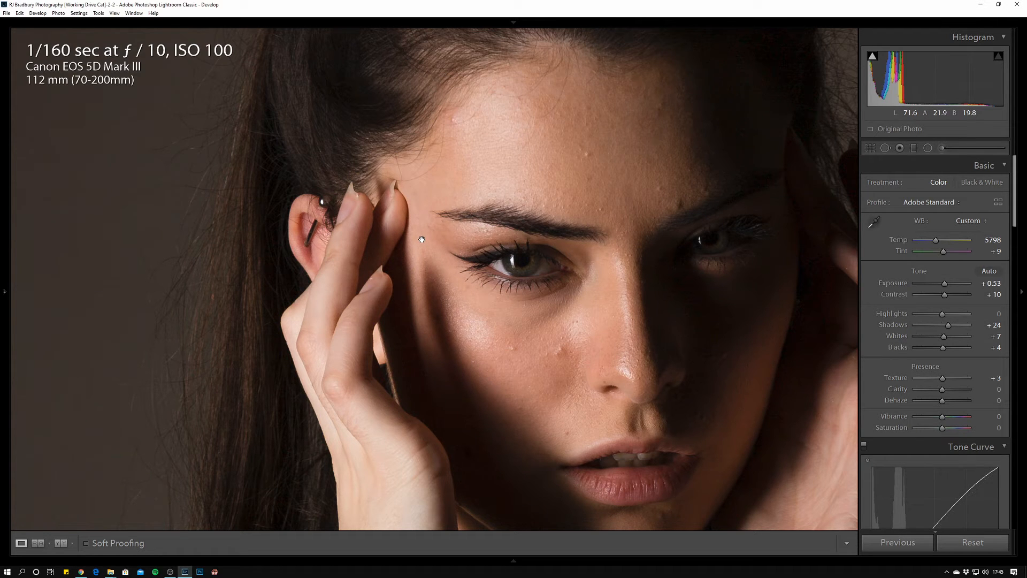
left_click(581, 273)
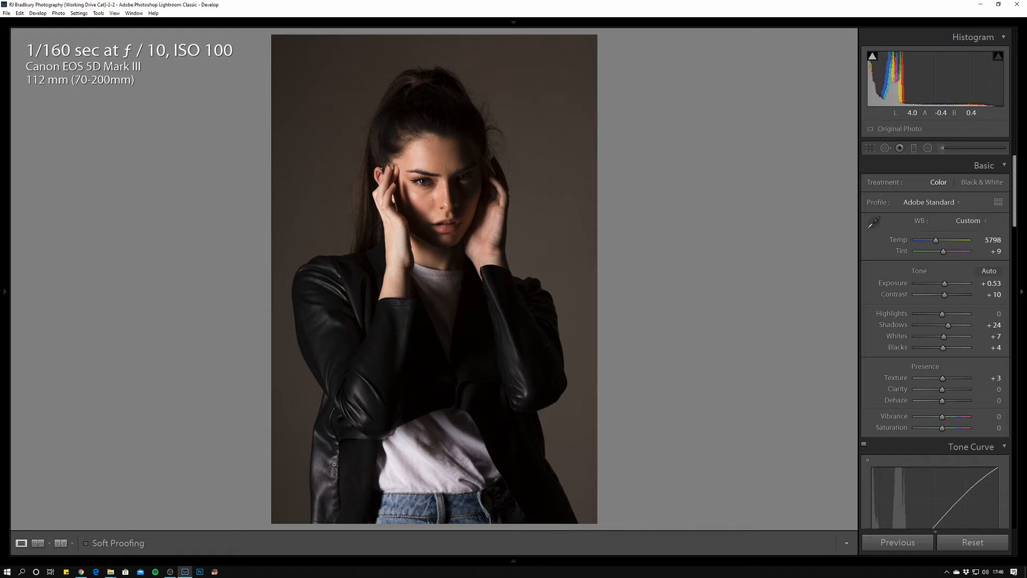
Step: Examine the leather texture of the lower jacket sleeve and the light and sharpness on the face up close
left_click(351, 479)
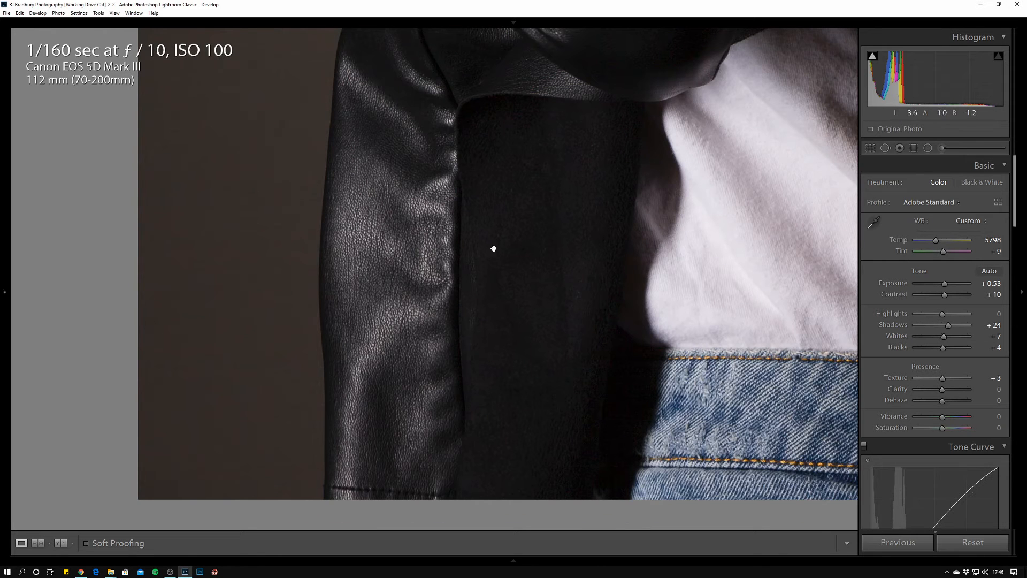
left_click(479, 280)
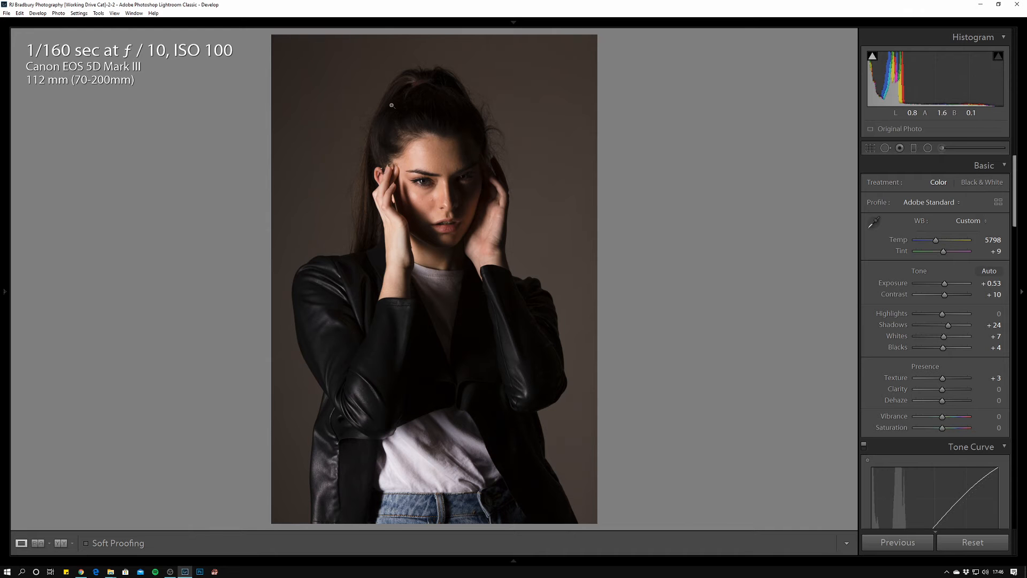
left_click(408, 198)
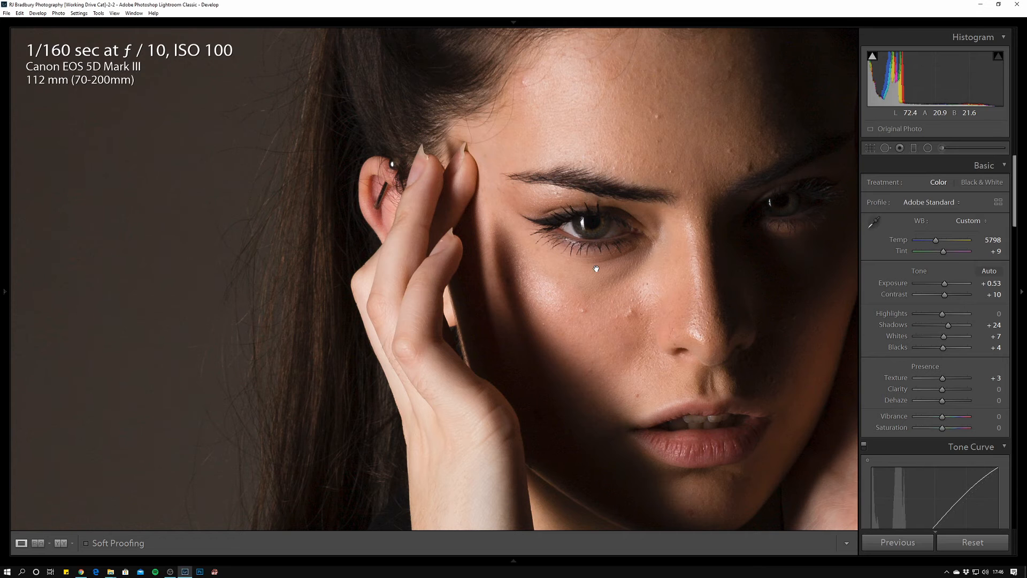
left_click(543, 221)
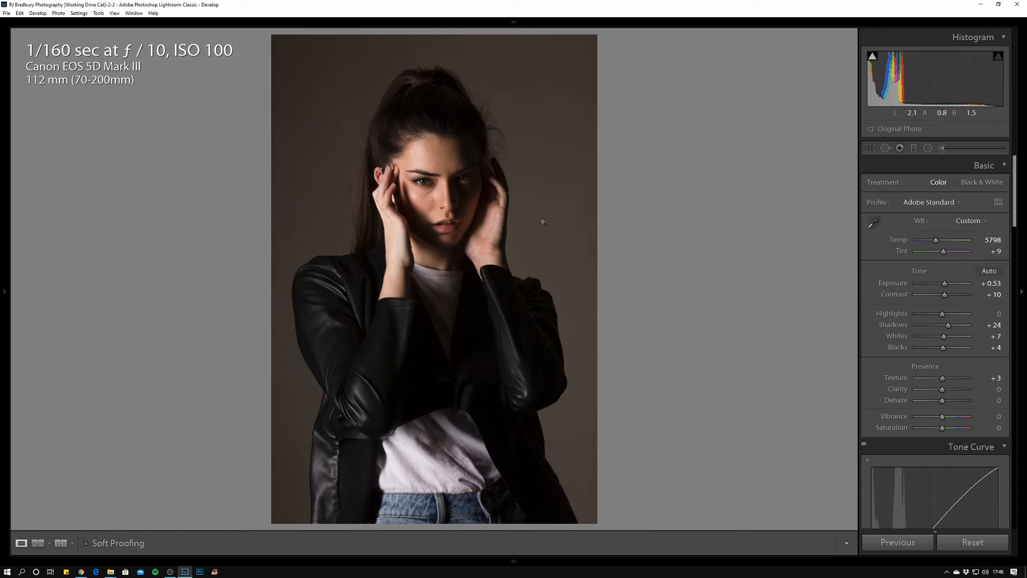
left_click(437, 191)
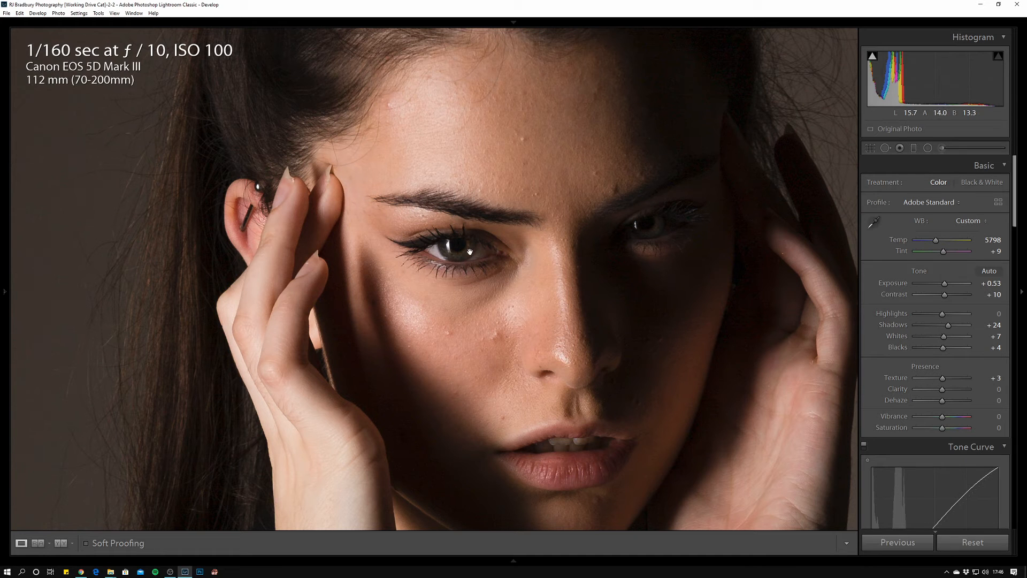
left_click(458, 253)
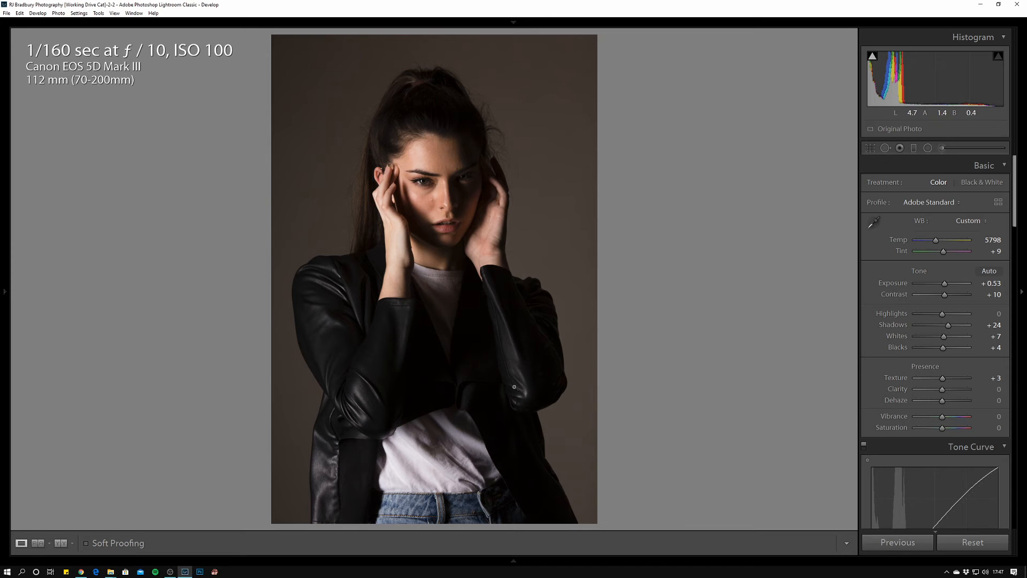
Step: Inspect shadow detail along the darker jacket sleeve from the elbow up to the cuff
left_click(511, 360)
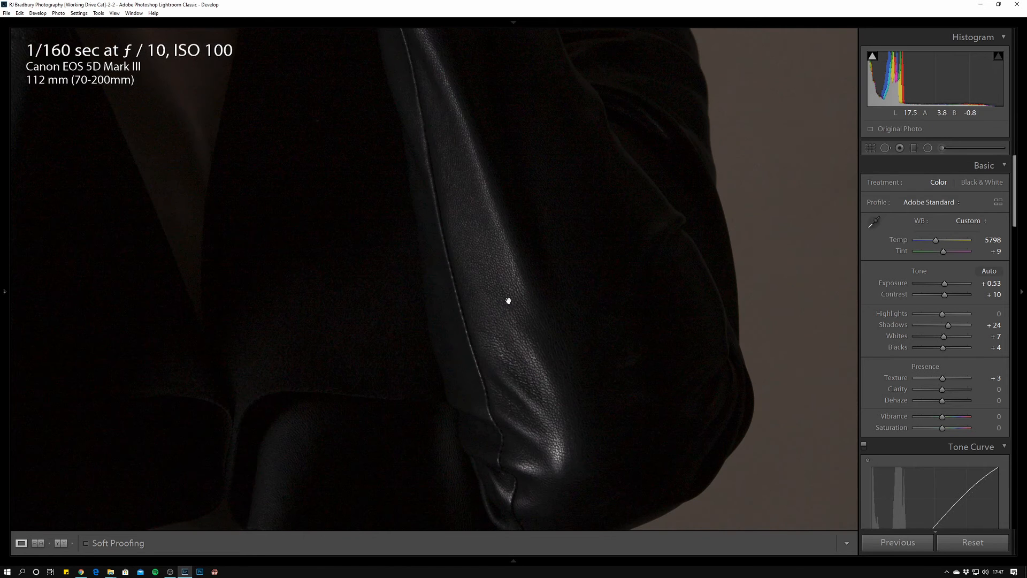
left_click_drag(564, 401, 544, 490)
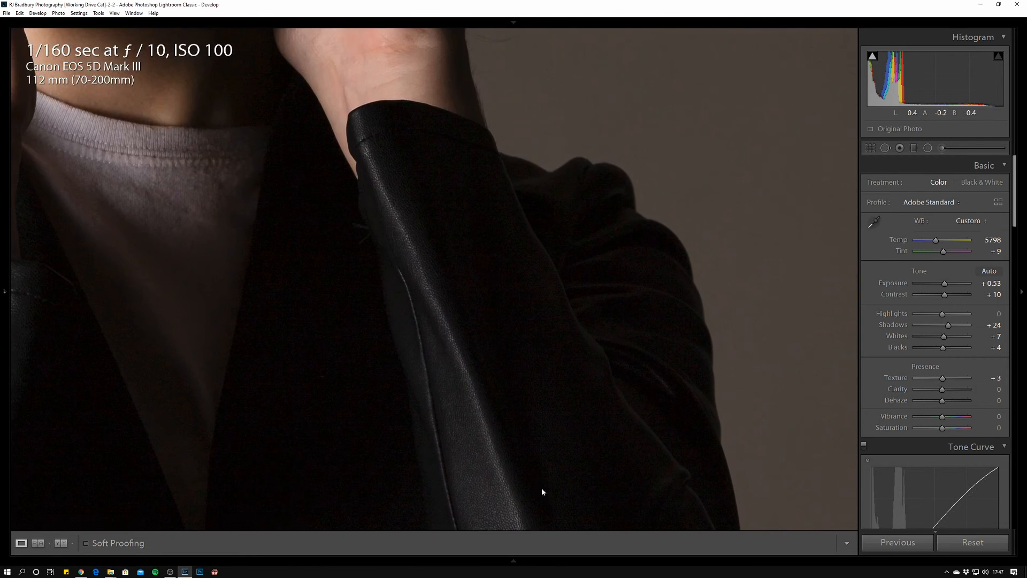
left_click(509, 324)
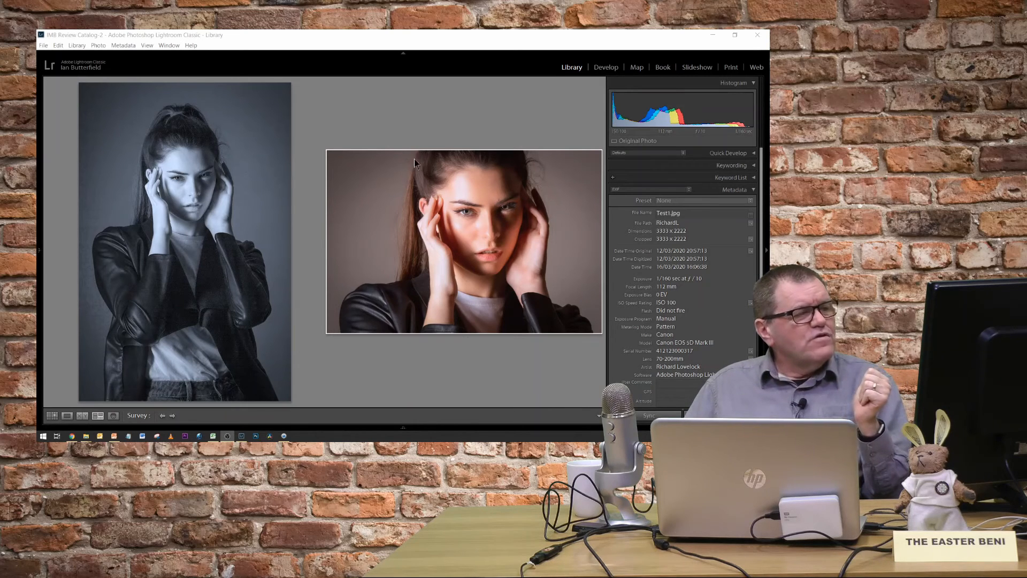
Step: Select the blue-toned monochrome portrait in the side-by-side survey of the two finished versions
mouse_move(368, 311)
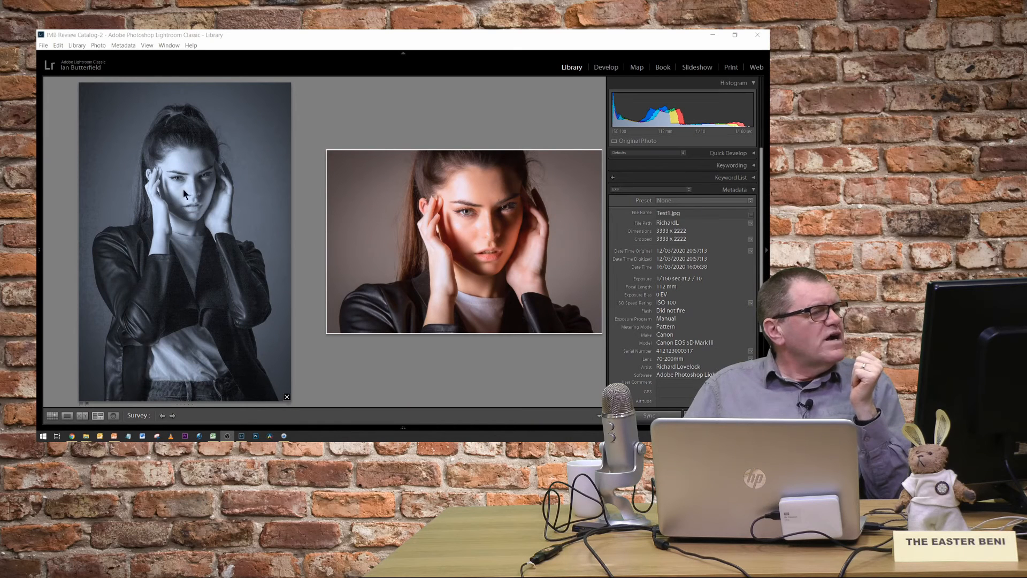
left_click(182, 171)
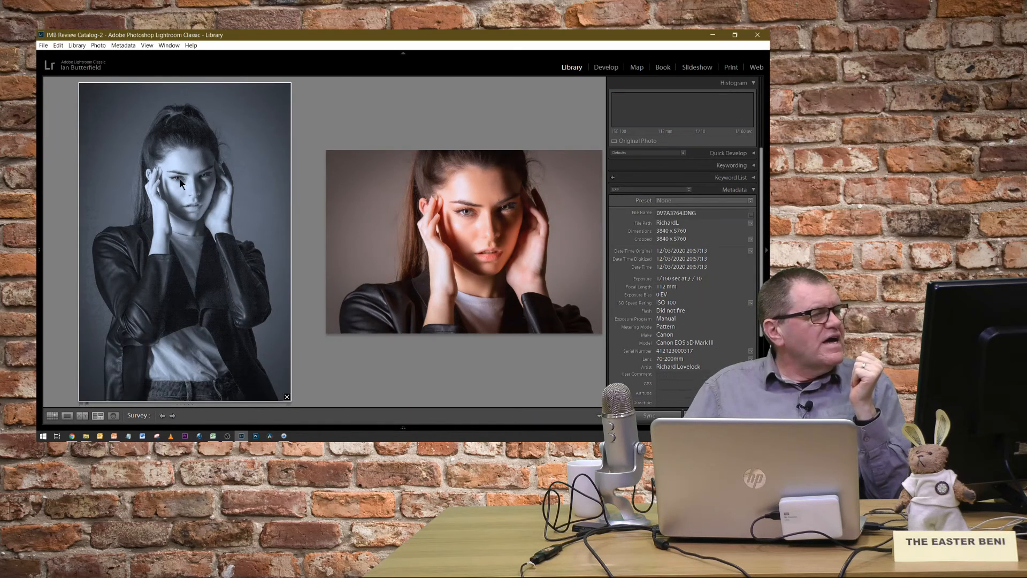